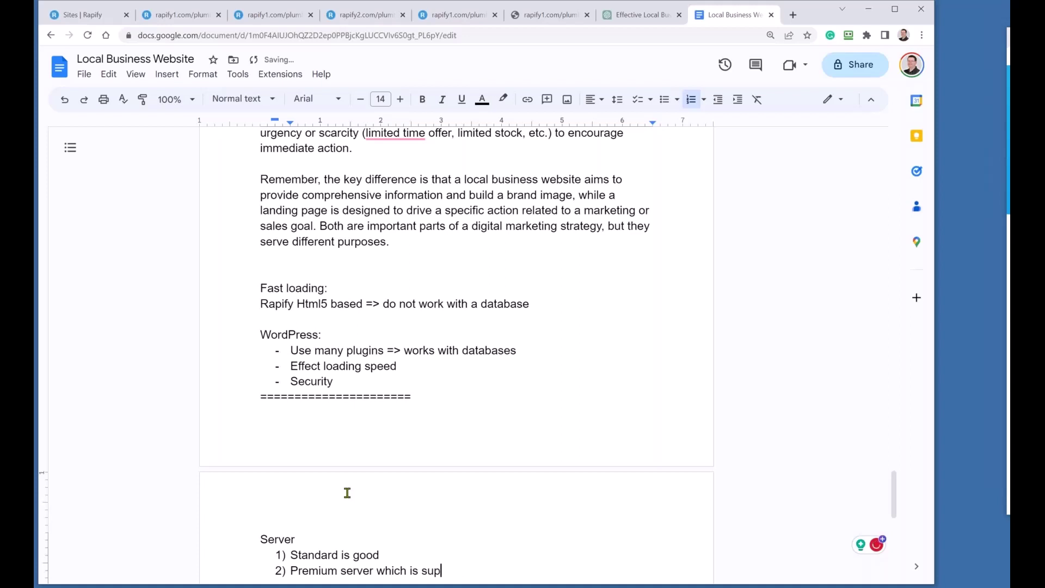
Complete the second item of the Server list as "Premium server which is extreme fast ( Amazon AWS technology )"
{"action": "type", "text": "e"}
{"action": "key", "text": "BackSpace"}
{"action": "type", "text": "rure fas"}
{"action": "key", "text": "BackSpace"}
{"action": "key", "text": "BackSpace"}
{"action": "key", "text": "BackSpace"}
{"action": "key", "text": "BackSpace"}
{"action": "key", "text": "BackSpace"}
{"action": "key", "text": "BackSpace"}
{"action": "key", "text": "BackSpace"}
{"action": "key", "text": "BackSpace"}
{"action": "type", "text": "extreme fast ( Amazon "}
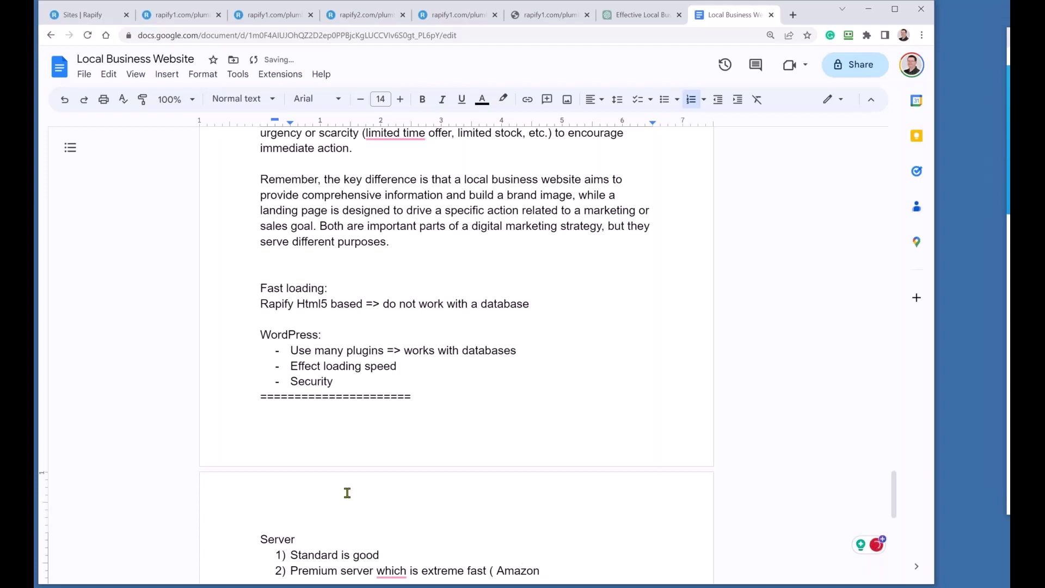
{"action": "type", "text": "AWS te"}
{"action": "type", "text": "chnolify"}
{"action": "key", "text": "BackSpace"}
{"action": "key", "text": "BackSpace"}
{"action": "type", "text": "ogy"}
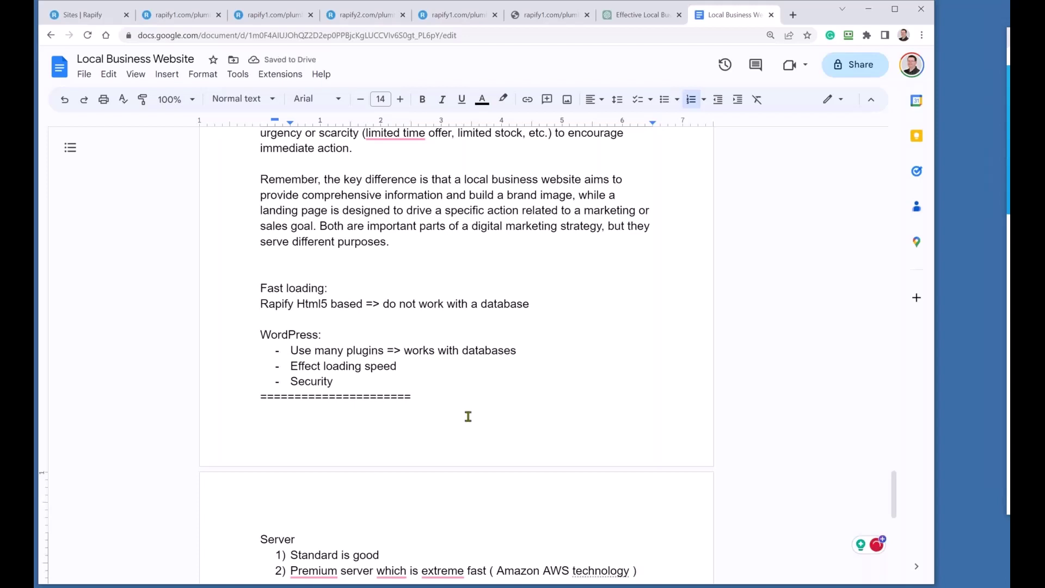
Correct "extreme" to "extremely" in the Premium server item and add a comma after "server"
{"action": "scroll", "coordinate": [460, 424], "scroll_direction": "down", "scroll_amount": 1}
{"action": "mouse_move", "coordinate": [449, 511]}
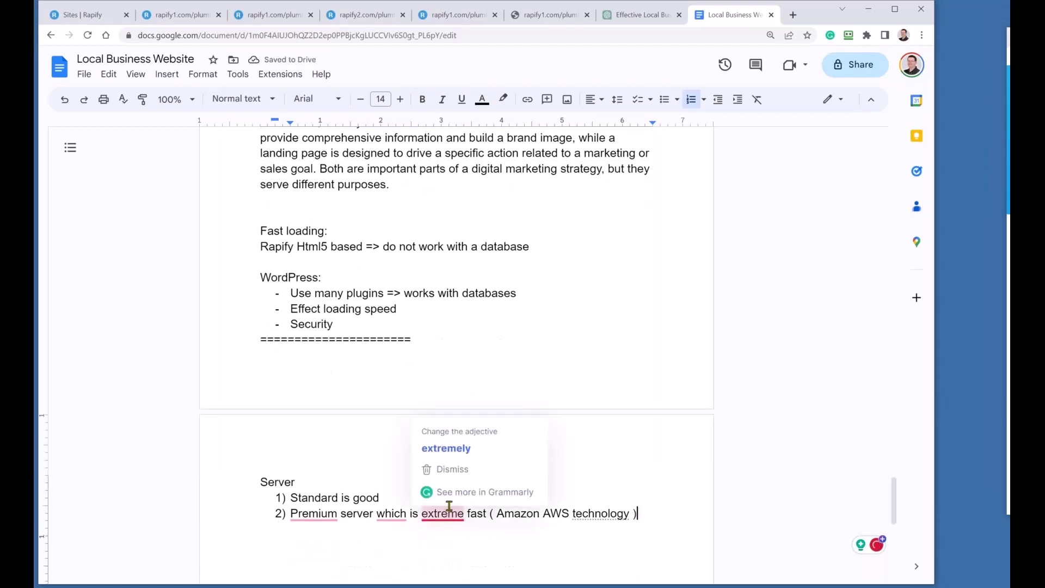
{"action": "left_click", "coordinate": [447, 448]}
{"action": "left_click", "coordinate": [377, 520]}
{"action": "type", "text": ","}
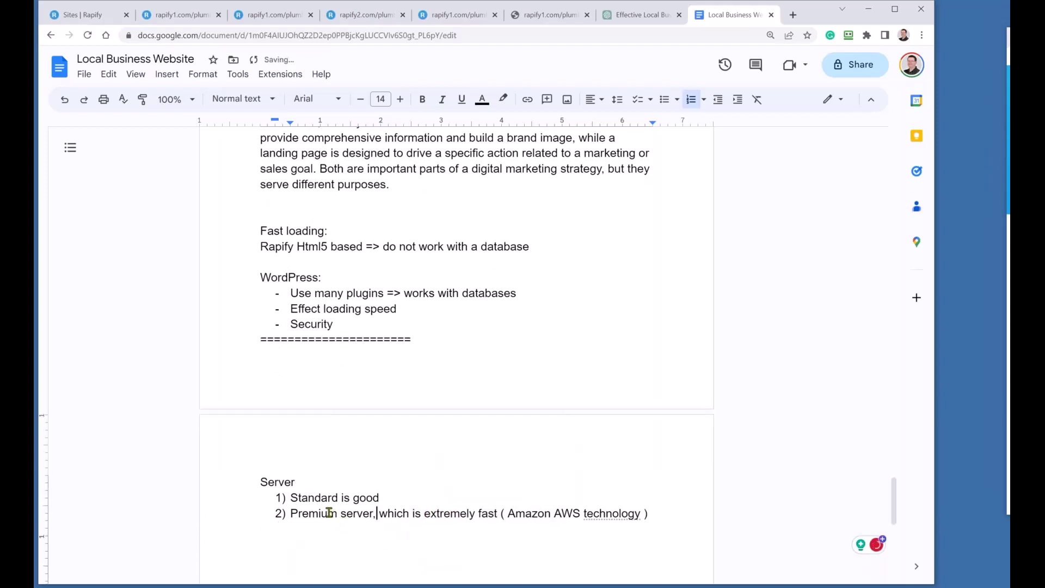
Switch to Rapify, leave the site editor, and review the hosting page with its domain list and pricing plans
{"action": "left_click", "coordinate": [76, 16]}
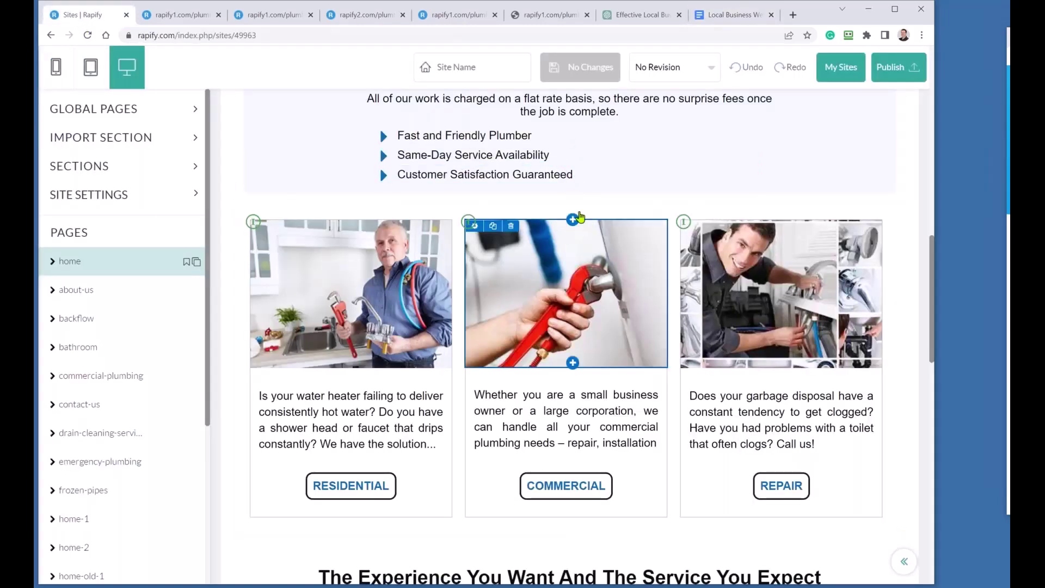
{"action": "left_click", "coordinate": [841, 67]}
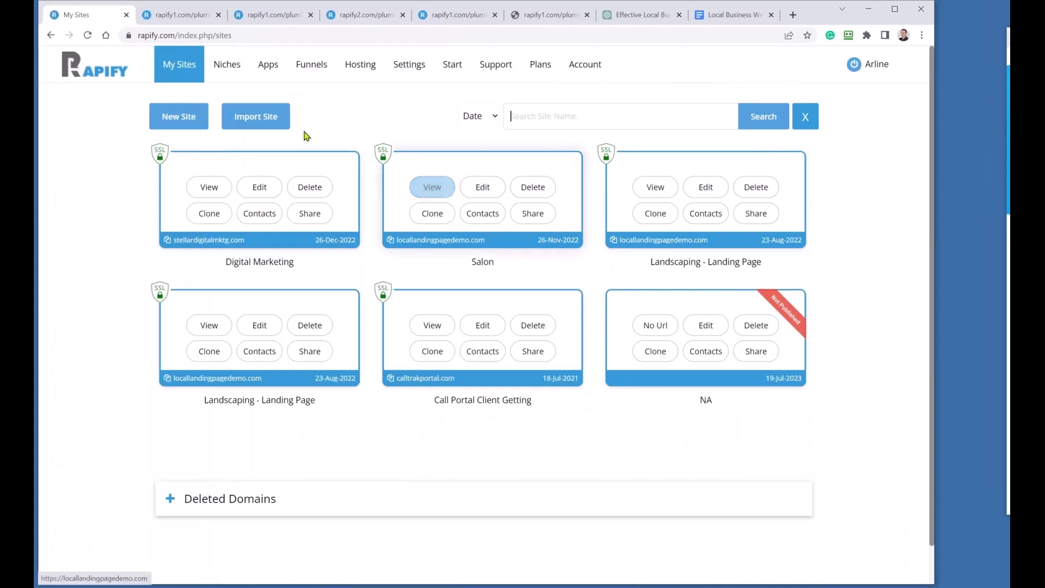
{"action": "left_click", "coordinate": [359, 64]}
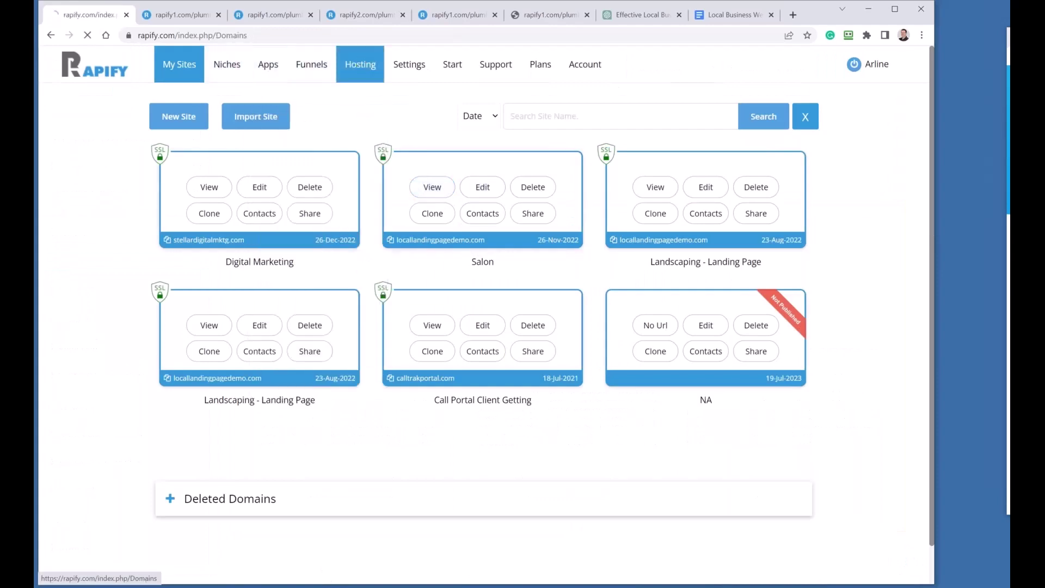
{"action": "scroll", "coordinate": [472, 352], "scroll_direction": "down", "scroll_amount": 8}
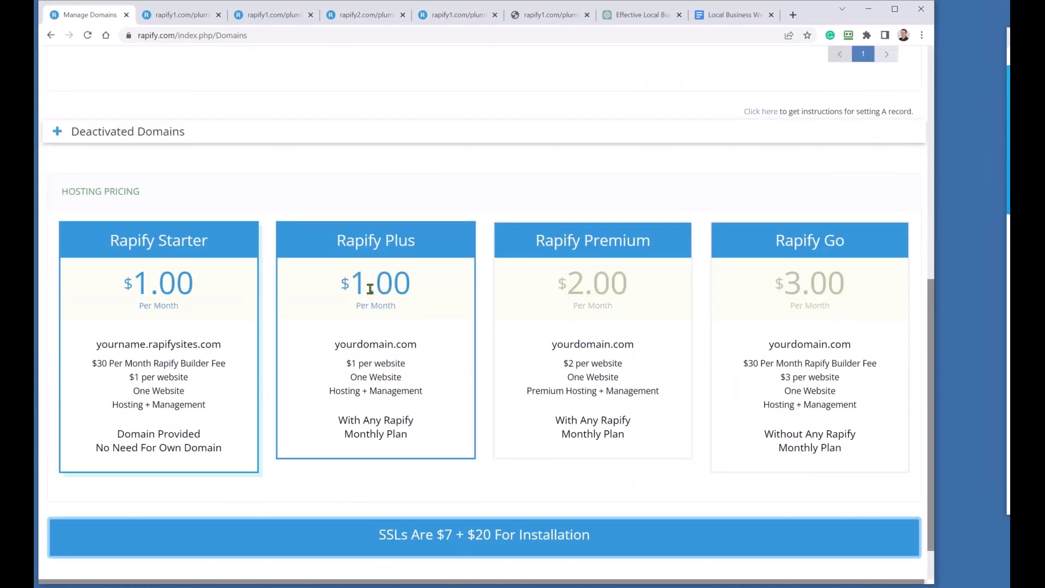
{"action": "scroll", "coordinate": [329, 284], "scroll_direction": "up", "scroll_amount": 8}
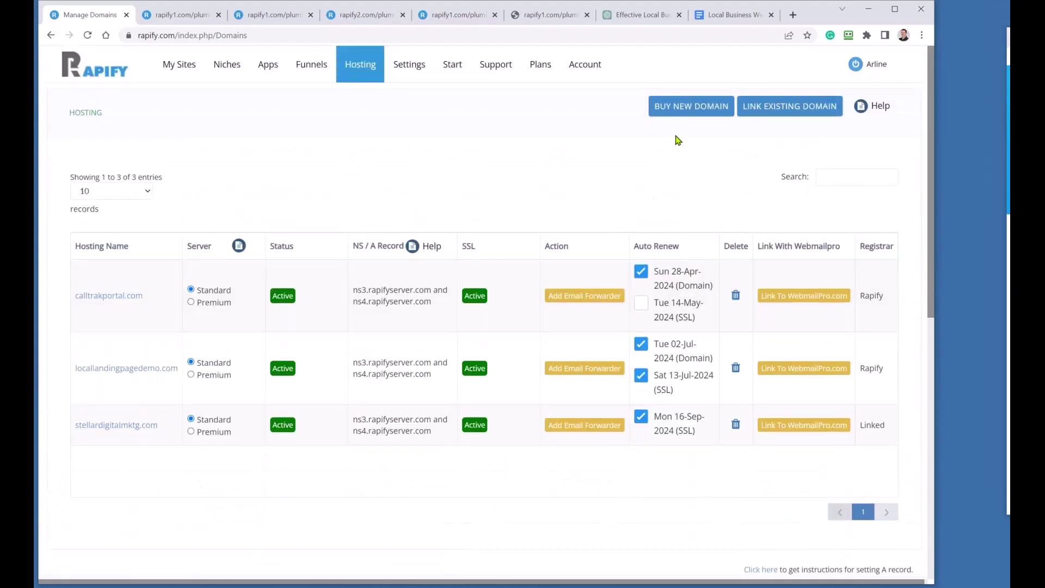
Start buying a new domain and check the availability of the agency's .com domain name
{"action": "left_click", "coordinate": [683, 109]}
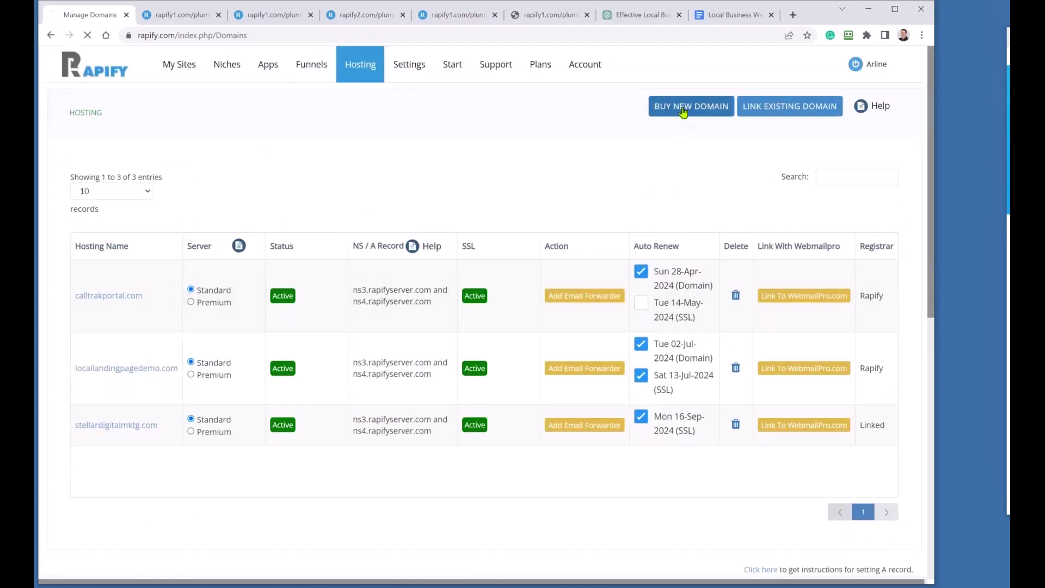
{"action": "left_click", "coordinate": [330, 177]}
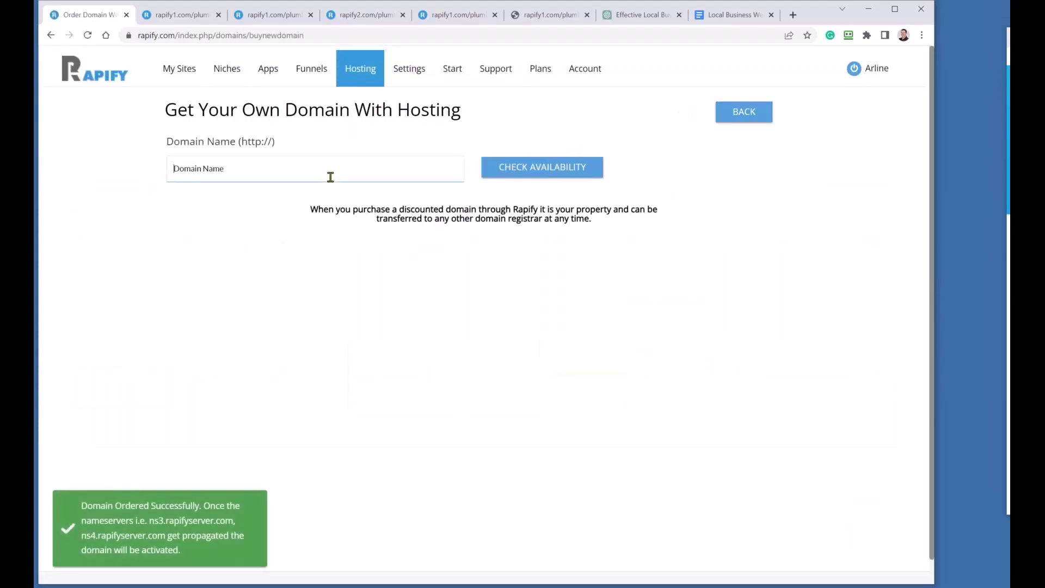
{"action": "type", "text": "garymicheloniagency.com"}
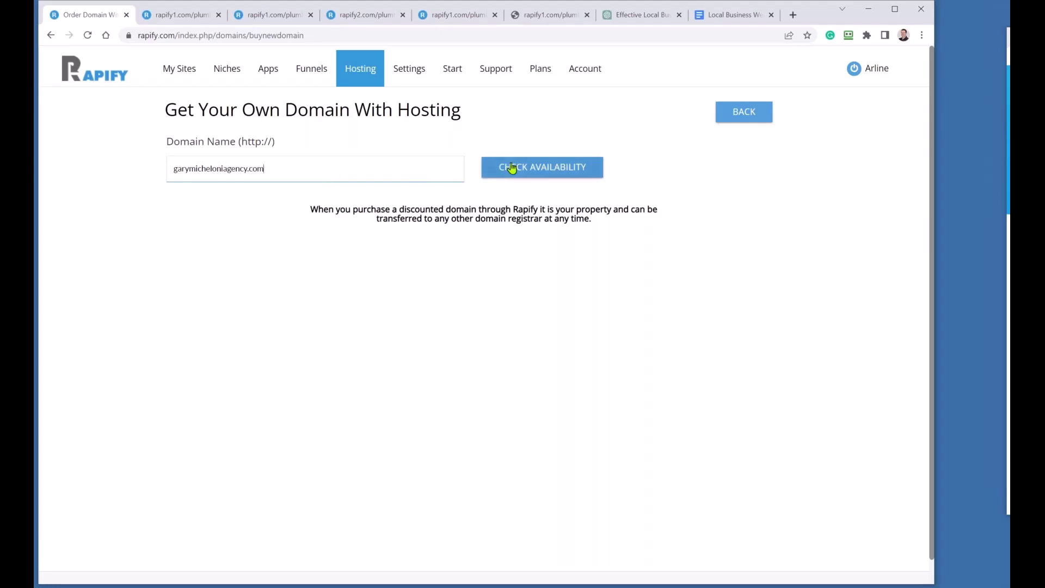
{"action": "left_click", "coordinate": [509, 166]}
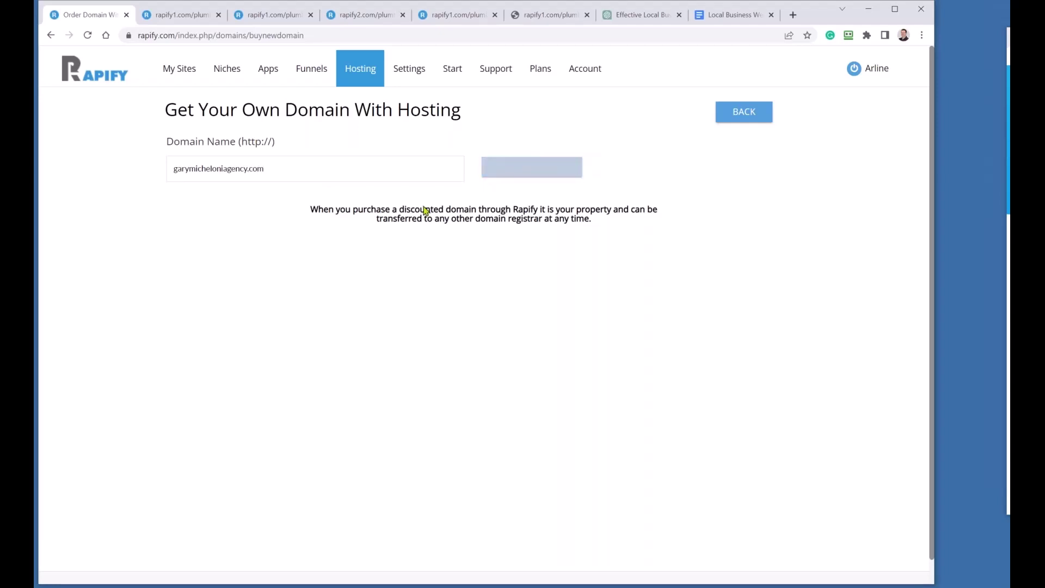
Try the Premium and Standard server options and the SSL purchase on the domain order form, and return to the hosting page without ordering
{"action": "scroll", "coordinate": [131, 313], "scroll_direction": "down", "scroll_amount": 3}
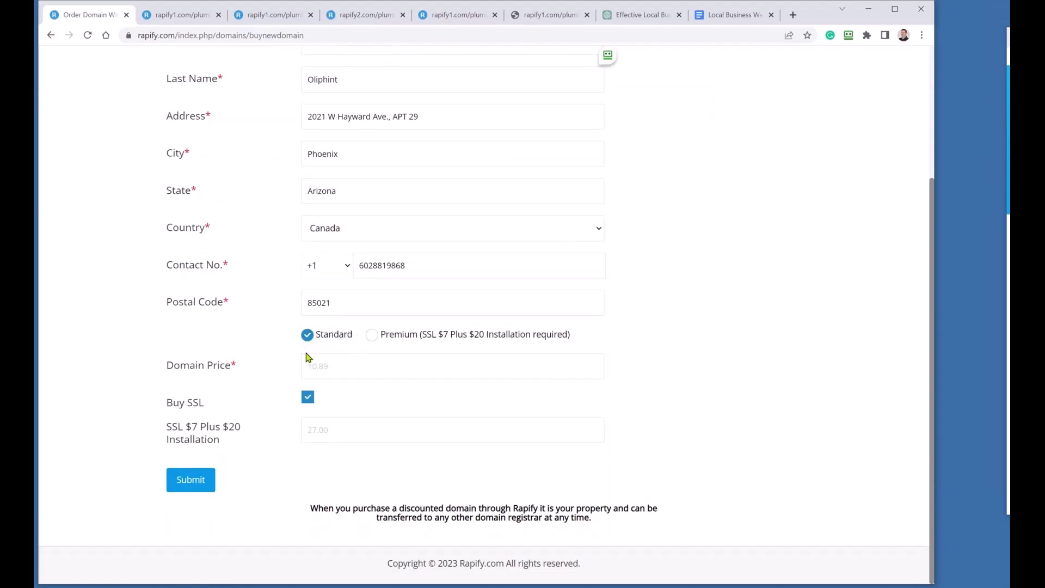
{"action": "left_click", "coordinate": [381, 335]}
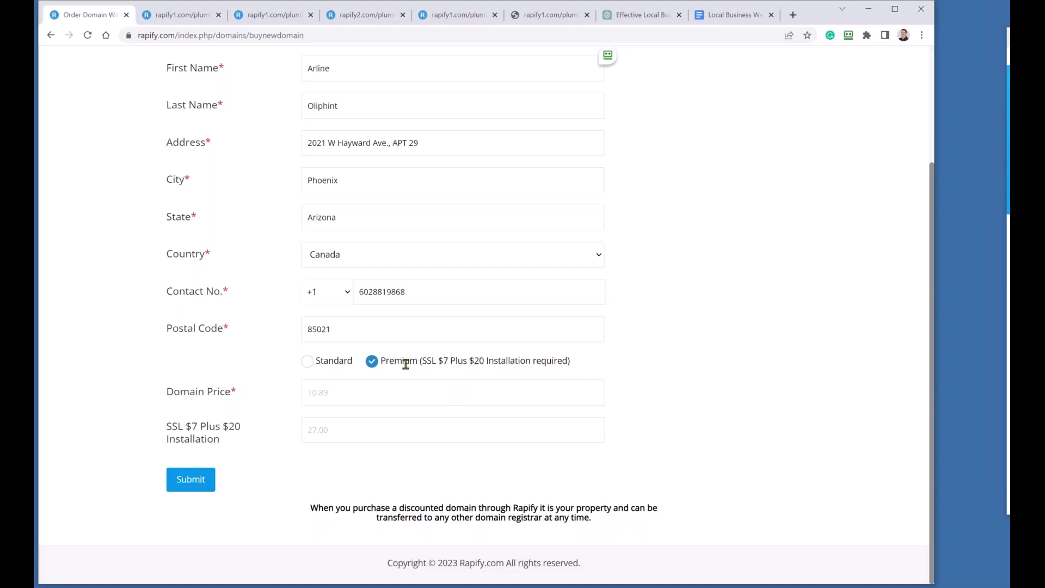
{"action": "left_click", "coordinate": [308, 362]}
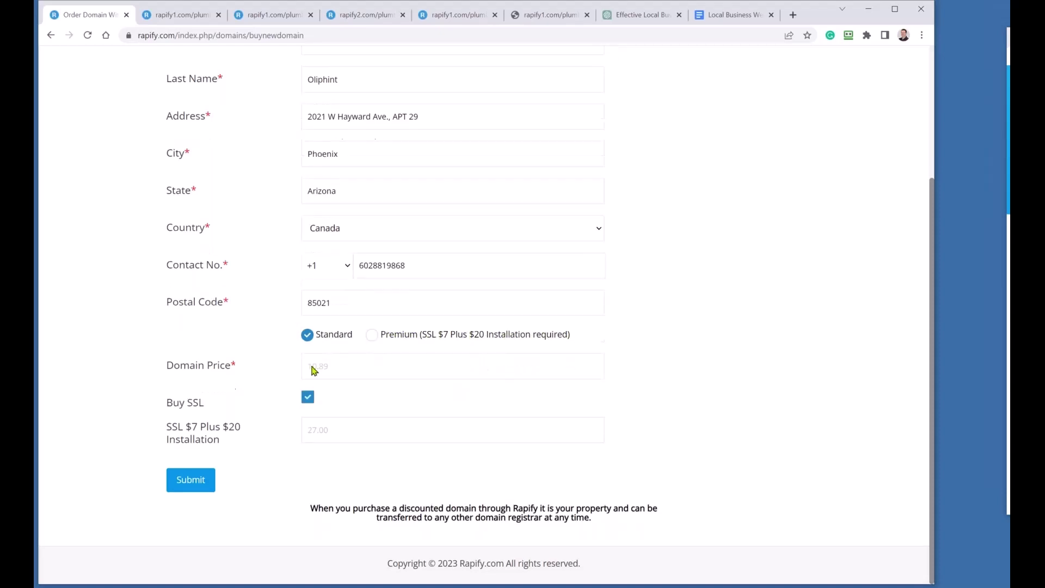
{"action": "left_click", "coordinate": [307, 398]}
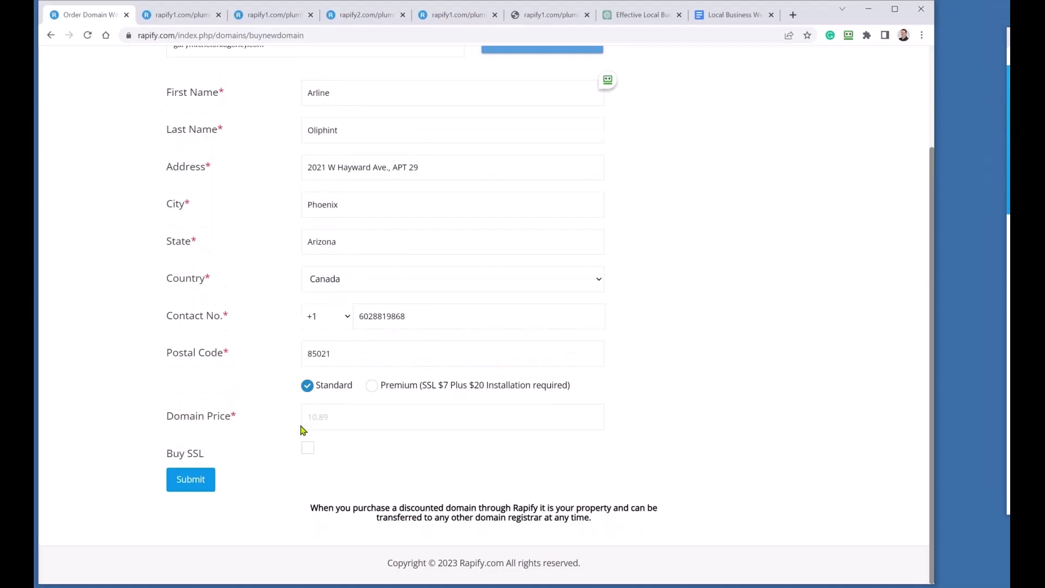
{"action": "left_click", "coordinate": [307, 387]}
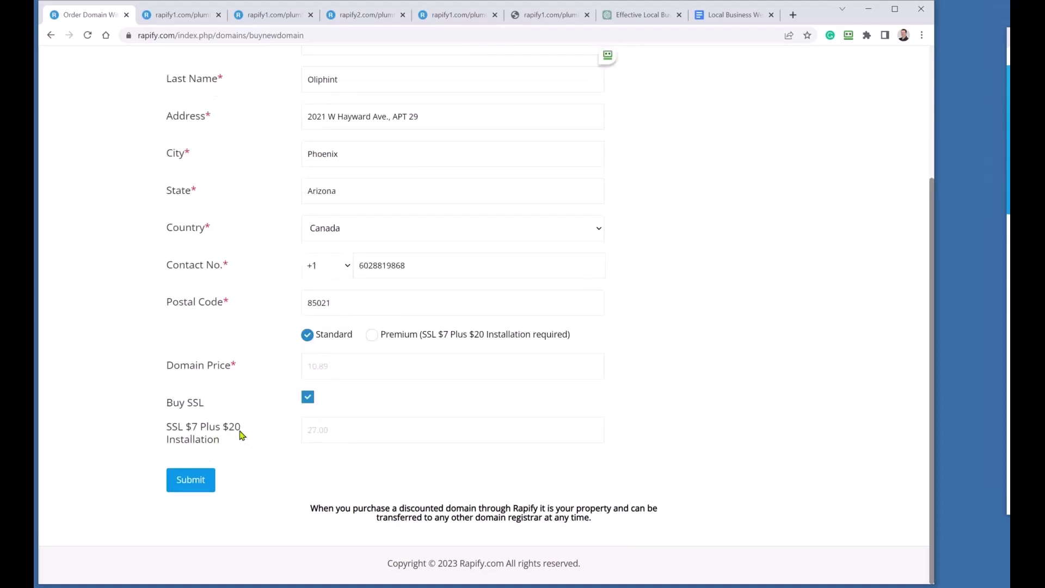
{"action": "scroll", "coordinate": [448, 367], "scroll_direction": "up", "scroll_amount": 4}
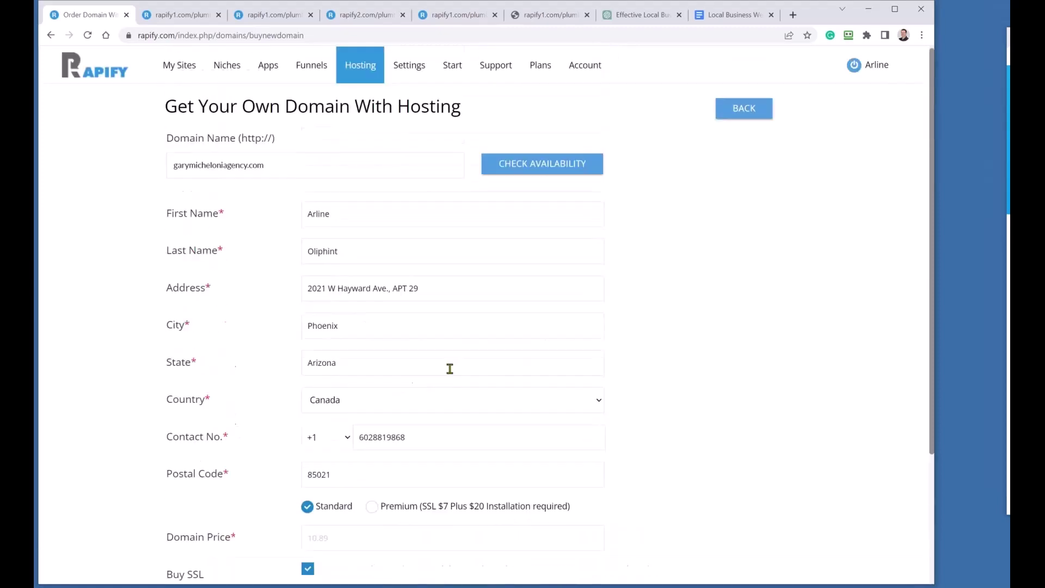
{"action": "left_click", "coordinate": [735, 116]}
Compare the monthly hosting prices of the Rapify Premium, Rapify Plus and Rapify Go plans
{"action": "scroll", "coordinate": [420, 358], "scroll_direction": "down", "scroll_amount": 9}
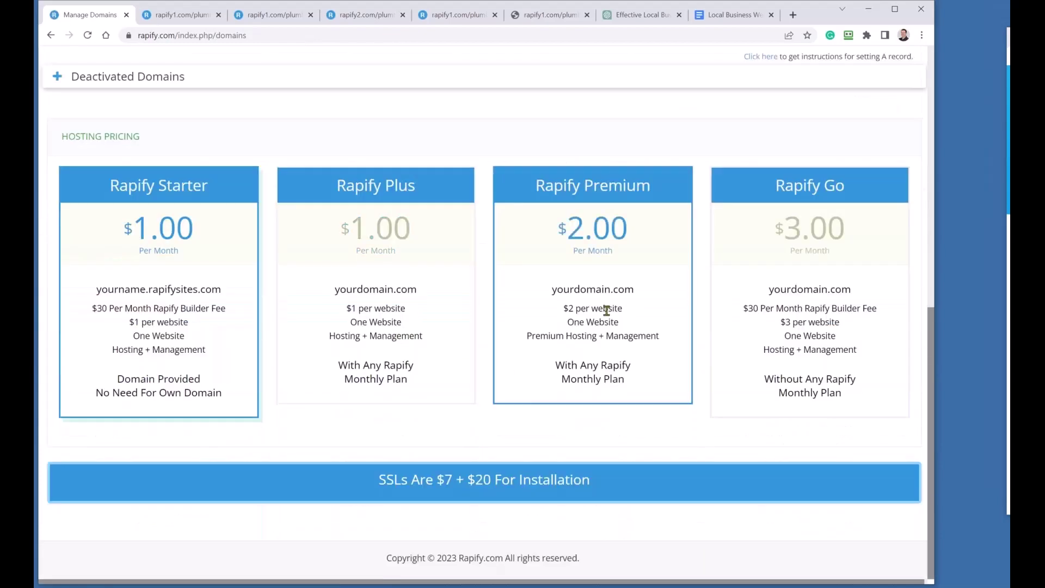
{"action": "left_click_drag", "start_coordinate": [633, 233], "coordinate": [568, 228]}
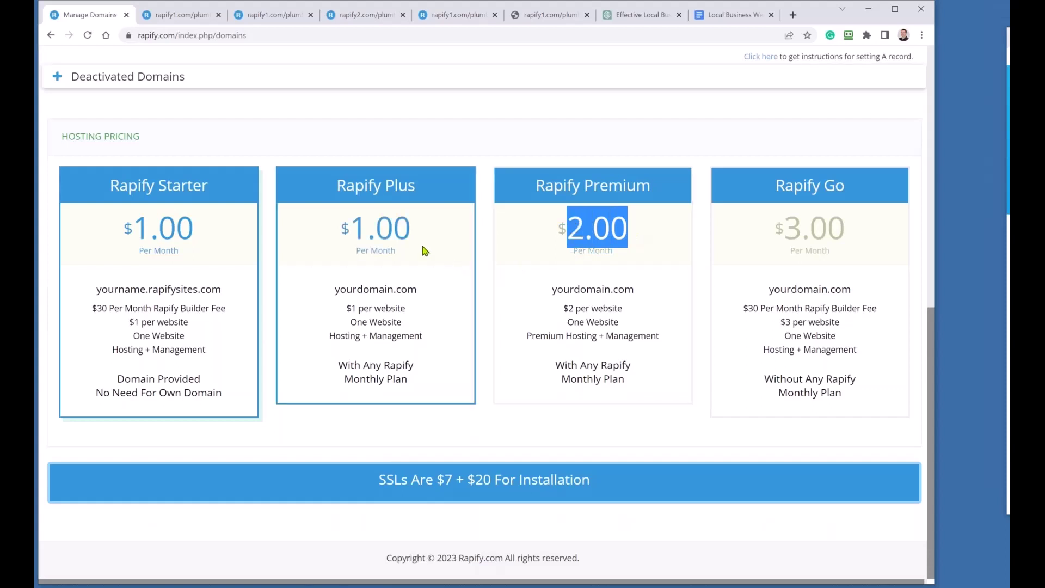
{"action": "left_click_drag", "start_coordinate": [411, 233], "coordinate": [350, 228]}
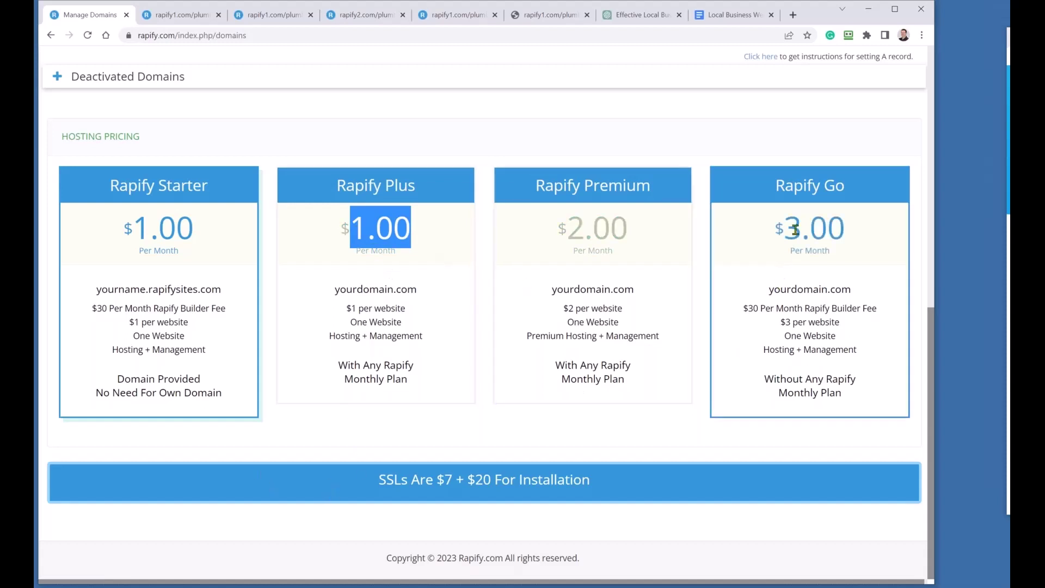
{"action": "left_click_drag", "start_coordinate": [782, 227], "coordinate": [847, 234]}
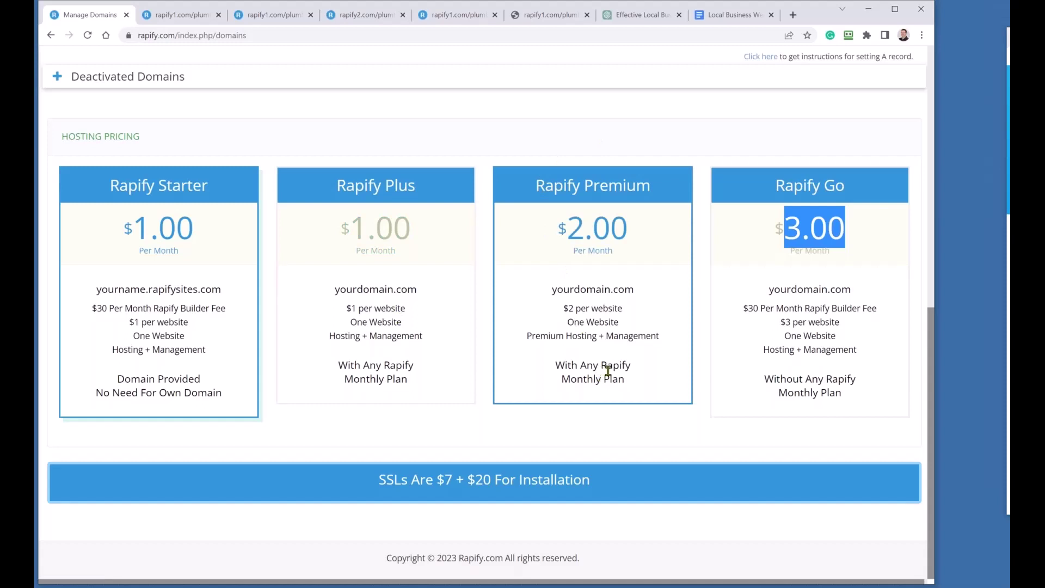
Examine the Rapify Premium plan's name and its list of included features
{"action": "left_click", "coordinate": [550, 179]}
{"action": "triple_click", "coordinate": [550, 179]}
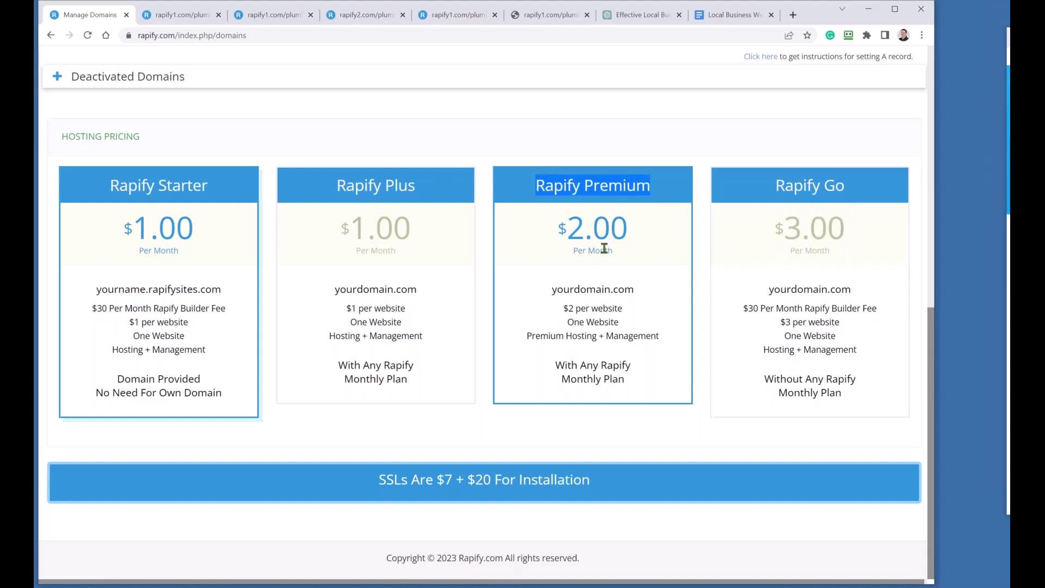
{"action": "left_click", "coordinate": [590, 180]}
{"action": "left_click_drag", "start_coordinate": [584, 183], "coordinate": [652, 184]}
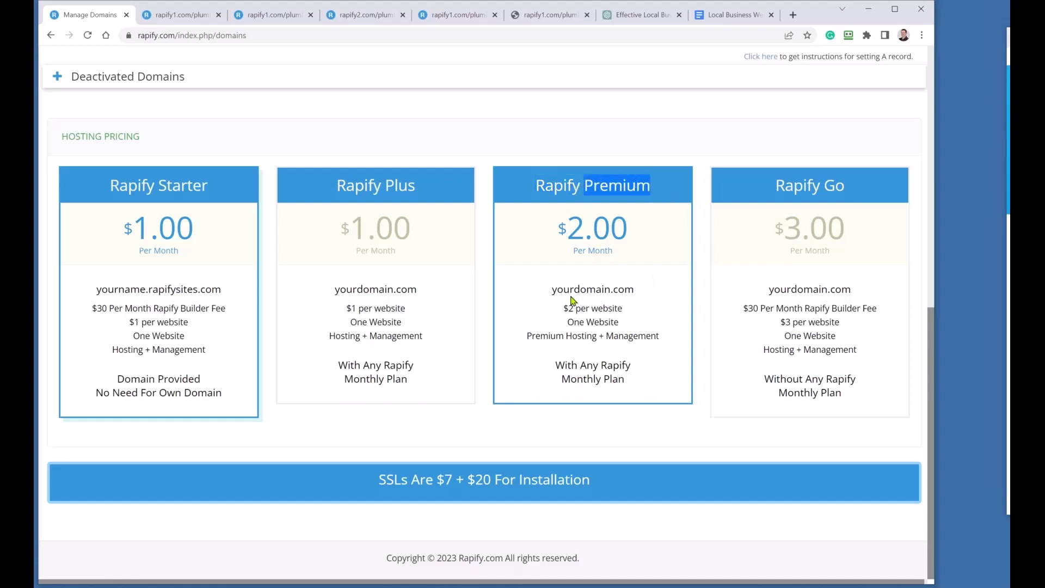
{"action": "left_click_drag", "start_coordinate": [554, 286], "coordinate": [636, 384]}
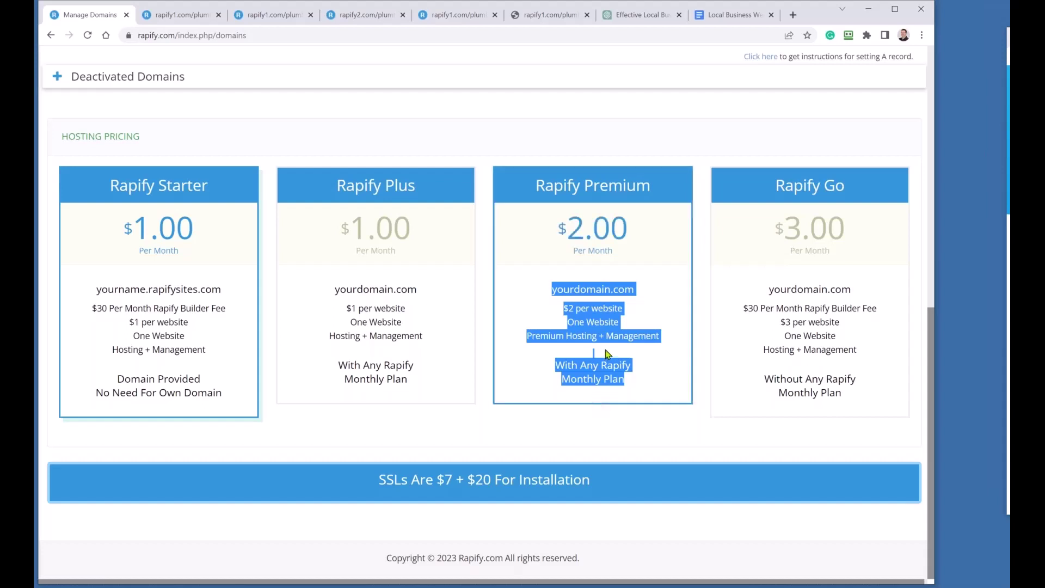
Switch to the Local Business Website document and review the Standard and Premium items in the Server list
{"action": "left_click", "coordinate": [728, 16]}
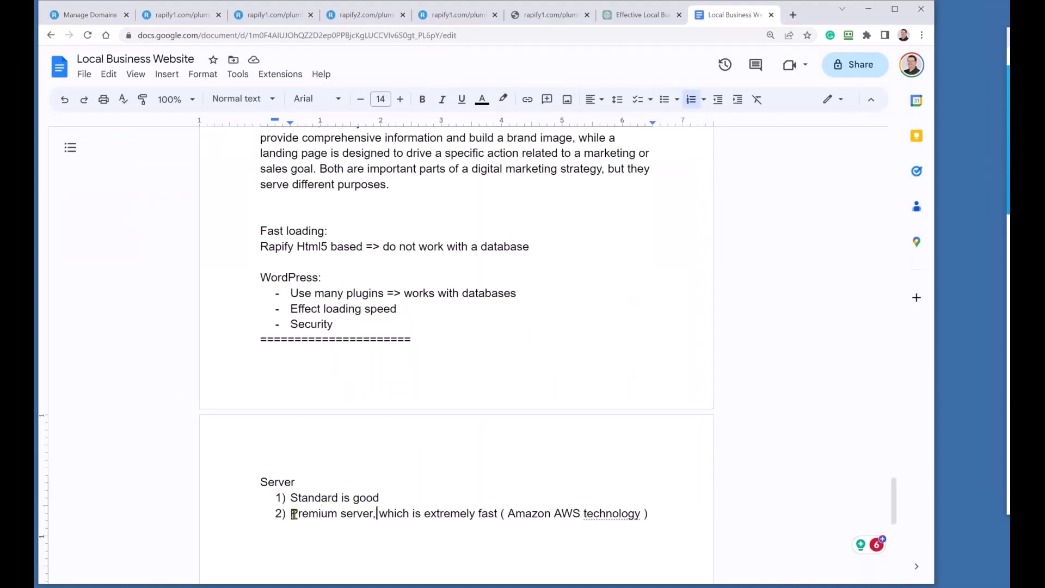
{"action": "mouse_move", "coordinate": [293, 513]}
{"action": "left_mouse_down"}
{"action": "mouse_move", "coordinate": [379, 513]}
{"action": "mouse_move", "coordinate": [298, 500]}
{"action": "left_mouse_up"}
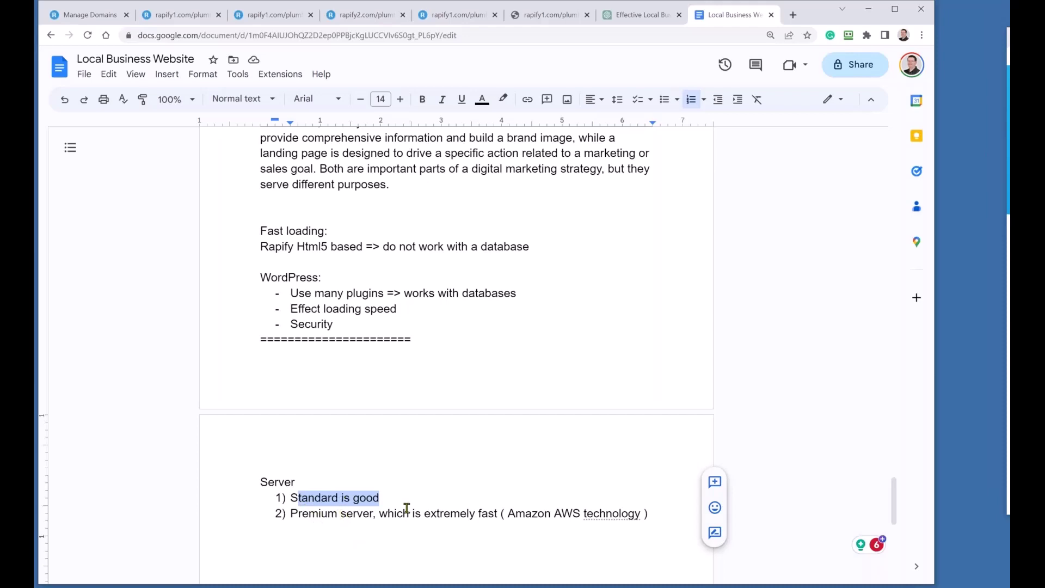
Return to Rapify, show the list of own sites, and view the published Digital Marketing site
{"action": "key", "text": "ctrl+1"}
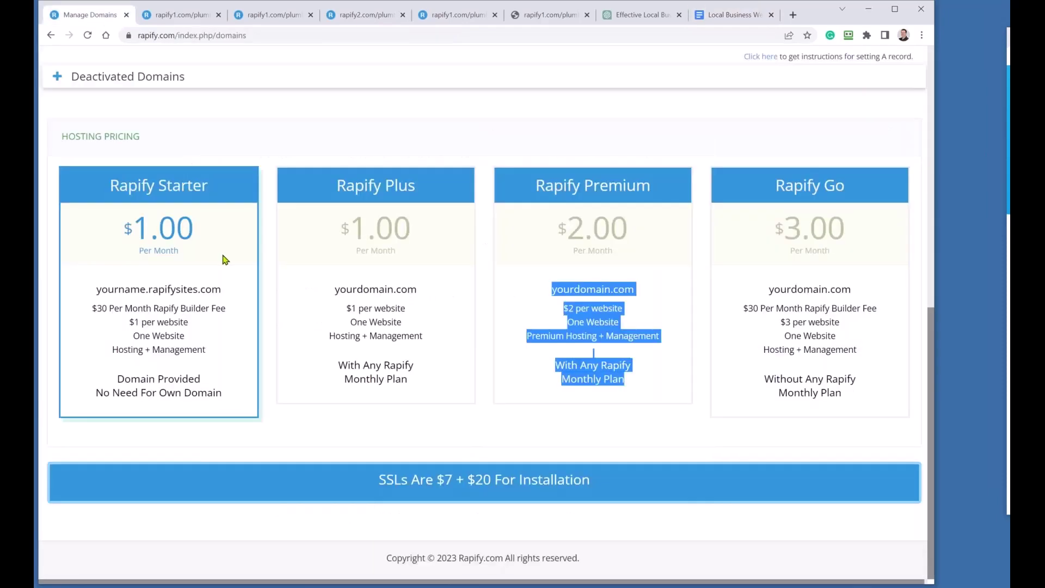
{"action": "scroll", "coordinate": [223, 260], "scroll_direction": "up", "scroll_amount": 10}
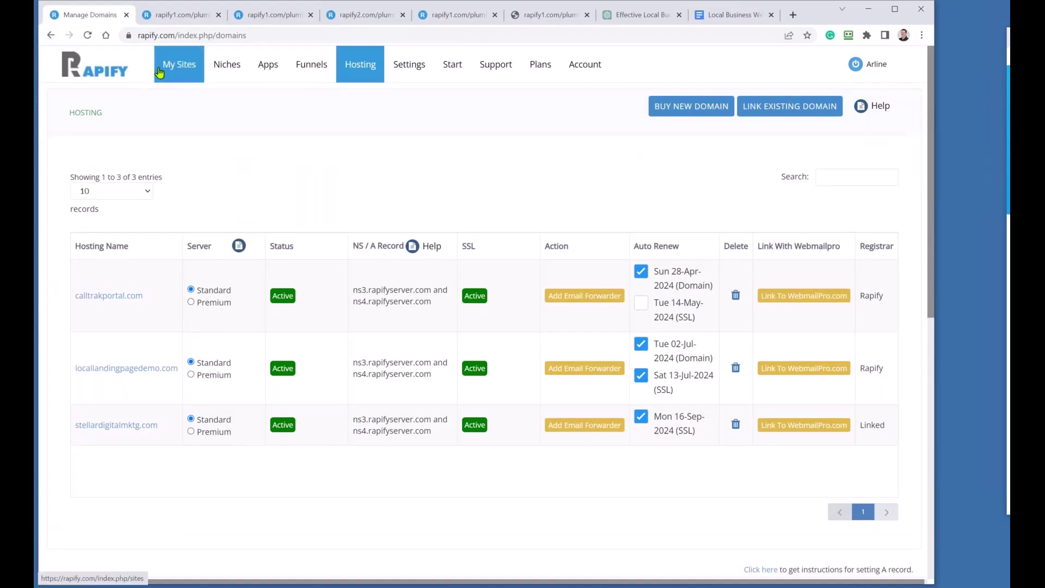
{"action": "left_click", "coordinate": [180, 64]}
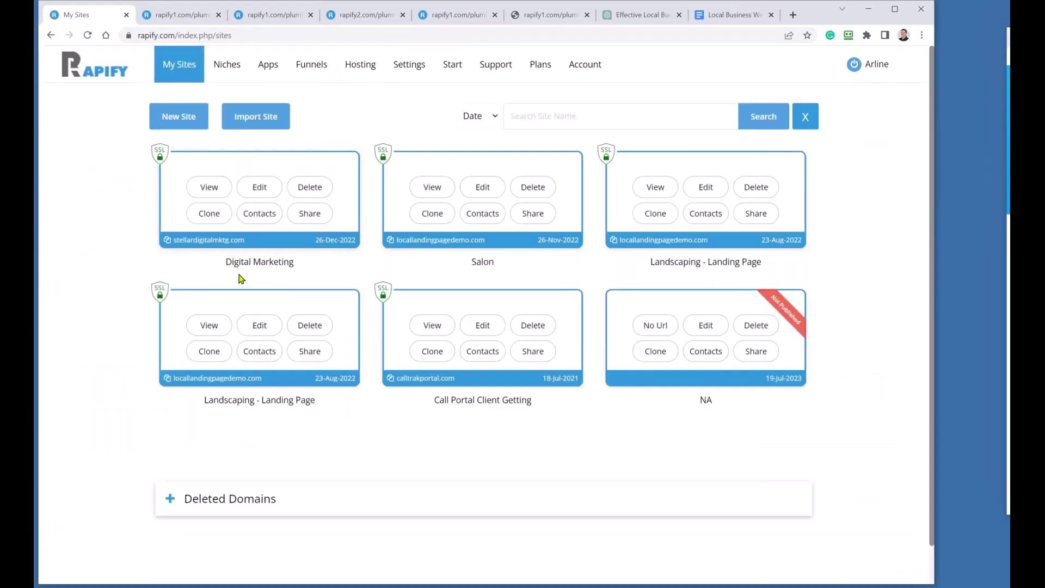
{"action": "left_click", "coordinate": [209, 187]}
{"action": "scroll", "coordinate": [201, 206], "scroll_direction": "down", "scroll_amount": 15}
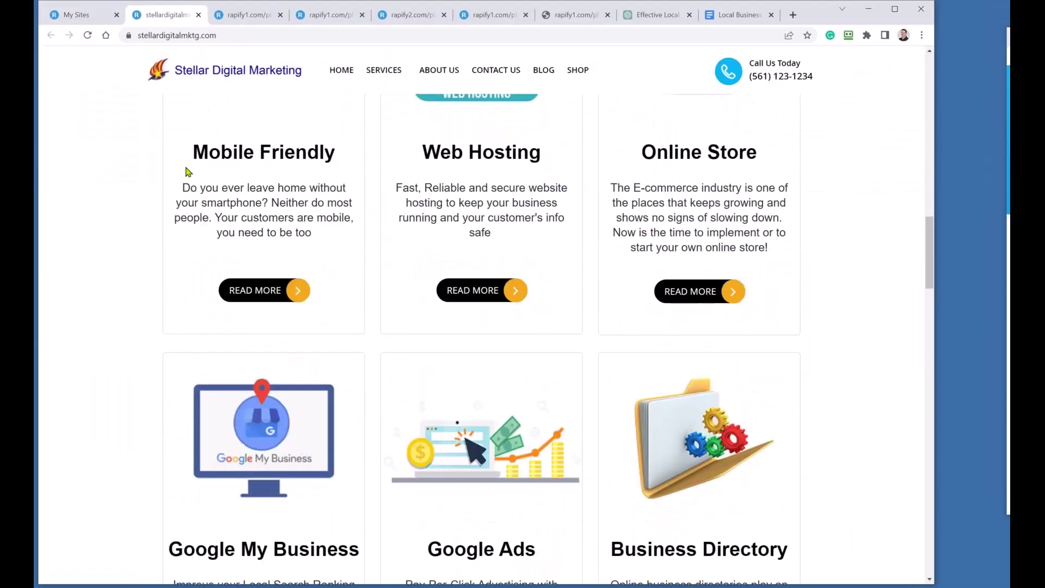
Open the Digital Marketing site for editing and bring up its Replace Company Details settings
{"action": "left_click", "coordinate": [82, 15]}
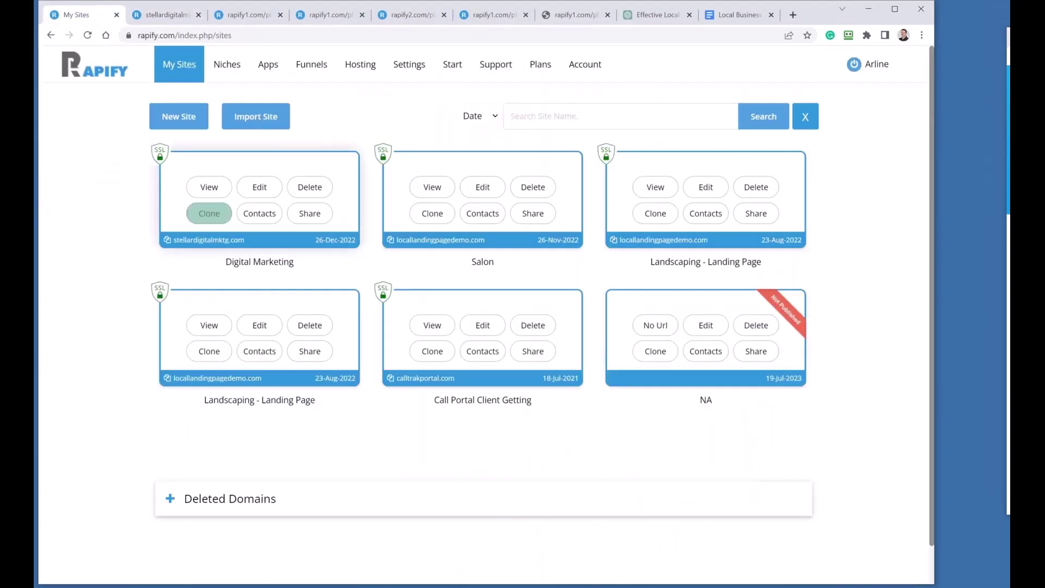
{"action": "left_click", "coordinate": [258, 190]}
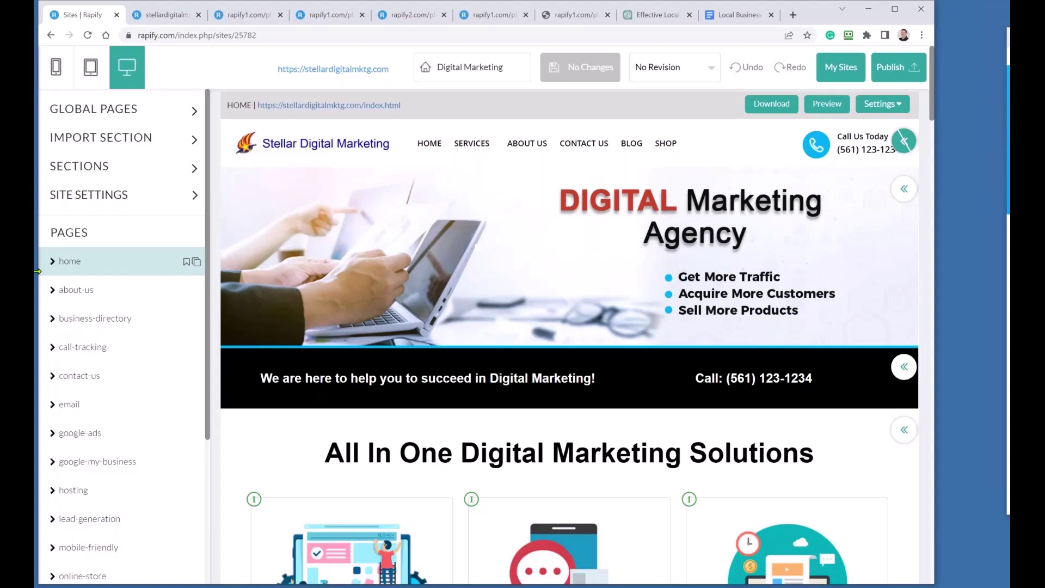
{"action": "left_click", "coordinate": [194, 197]}
{"action": "left_click", "coordinate": [140, 223]}
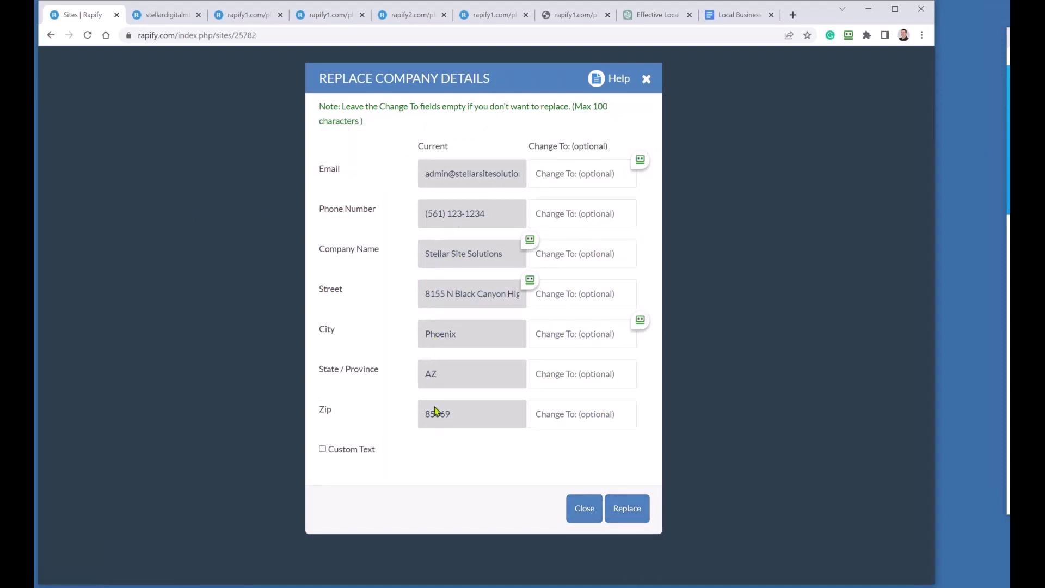
Leave the company details unchanged, open the site's Schema settings, and read the Update Schema & Add Business Hours help document
{"action": "left_click", "coordinate": [595, 511]}
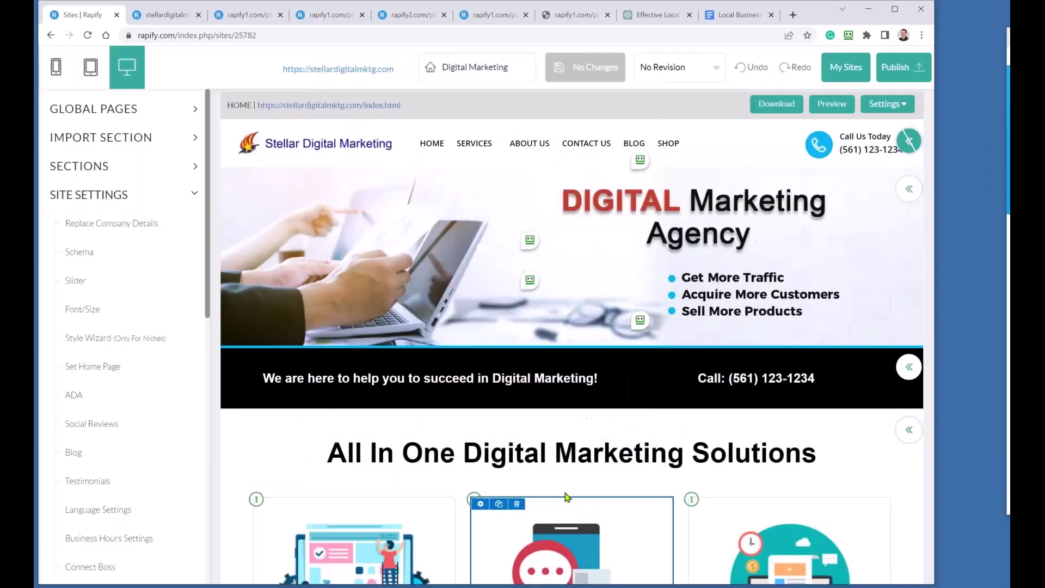
{"action": "left_click", "coordinate": [79, 253]}
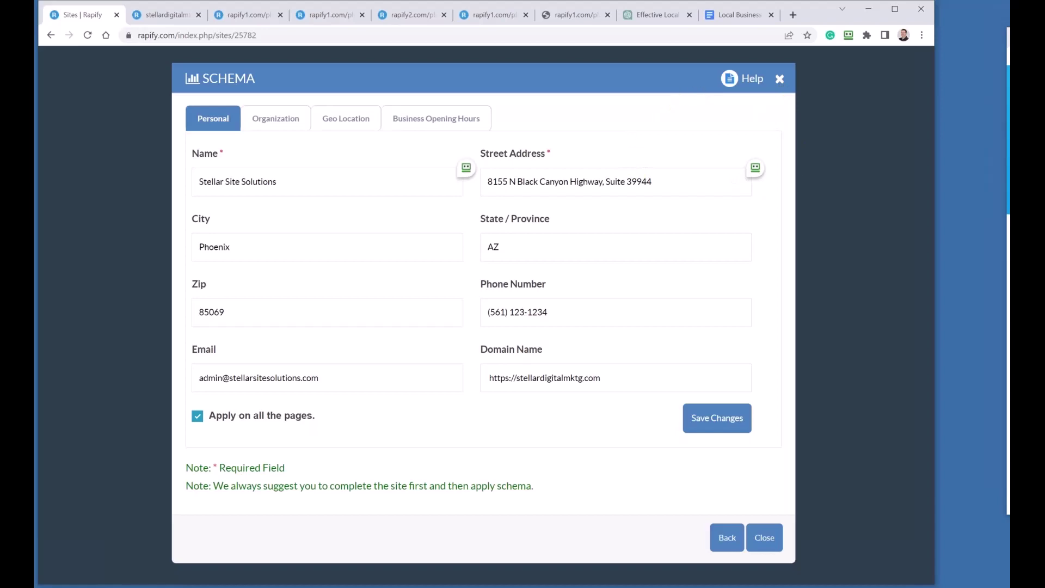
{"action": "left_click", "coordinate": [728, 79]}
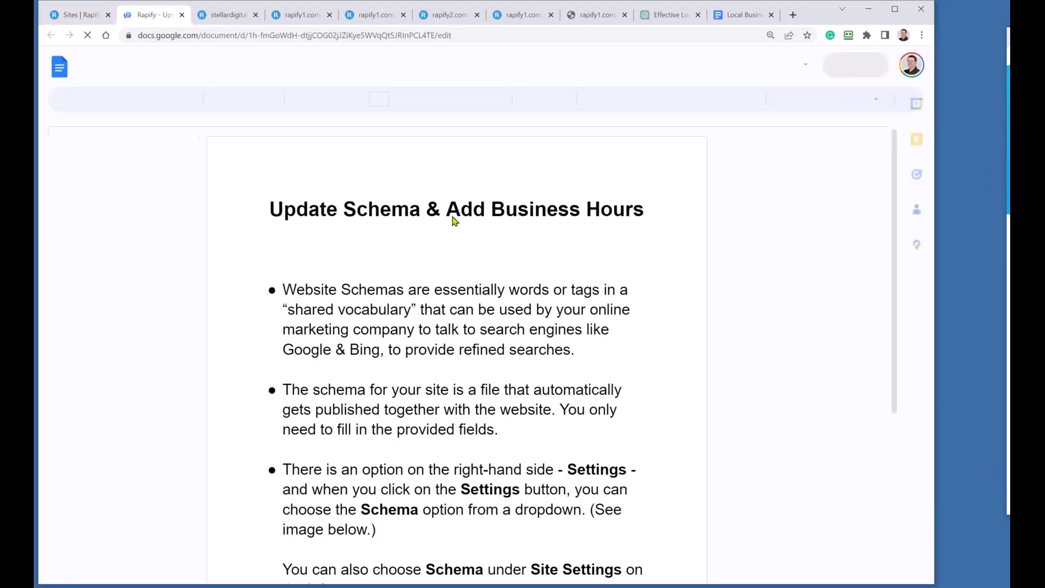
{"action": "scroll", "coordinate": [419, 272], "scroll_direction": "down", "scroll_amount": 5}
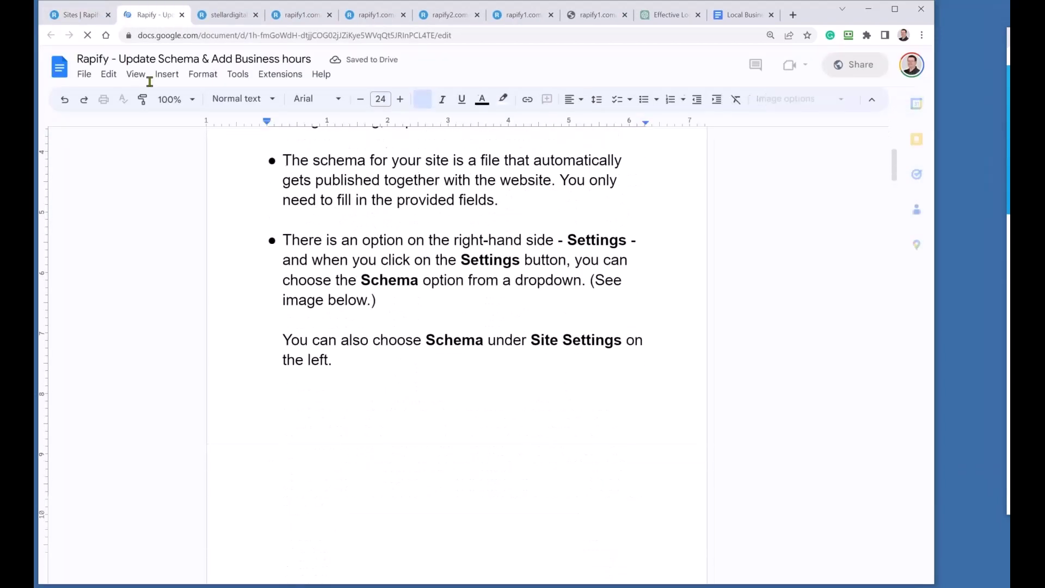
{"action": "left_click", "coordinate": [79, 16]}
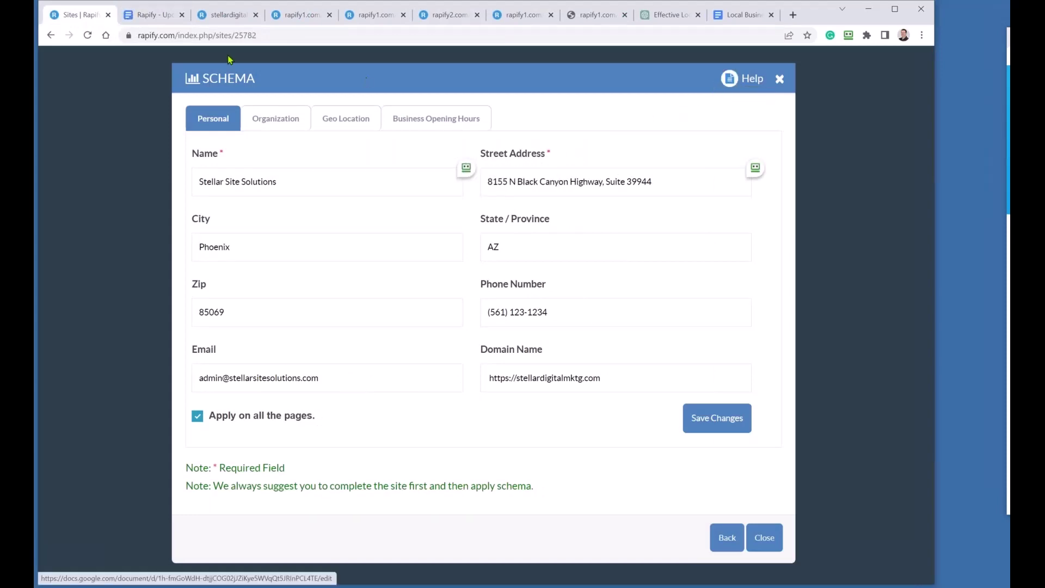
{"action": "left_click", "coordinate": [159, 21]}
{"action": "scroll", "coordinate": [320, 207], "scroll_direction": "down", "scroll_amount": 6}
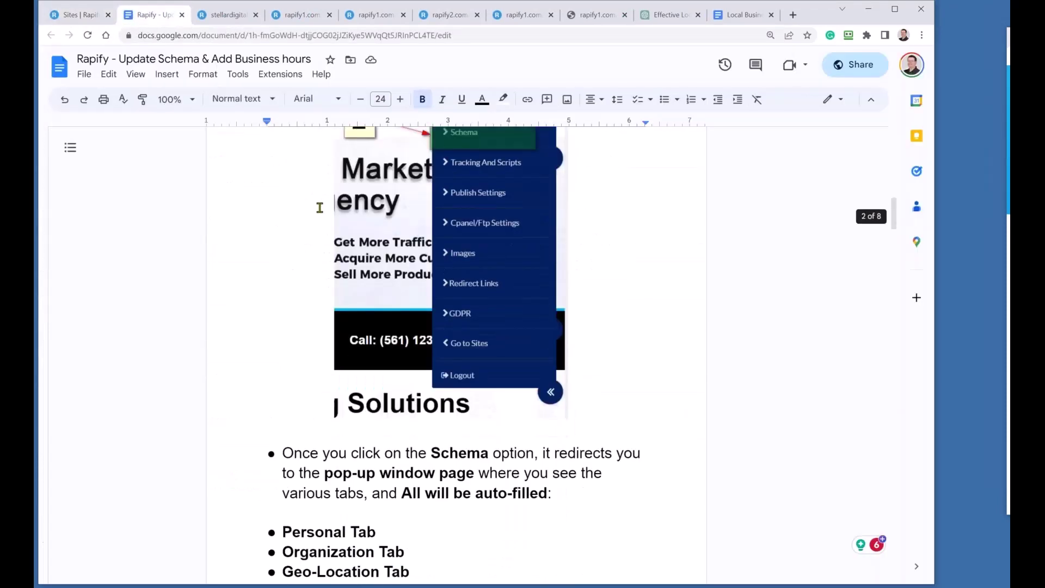
{"action": "scroll", "coordinate": [319, 208], "scroll_direction": "down", "scroll_amount": 15}
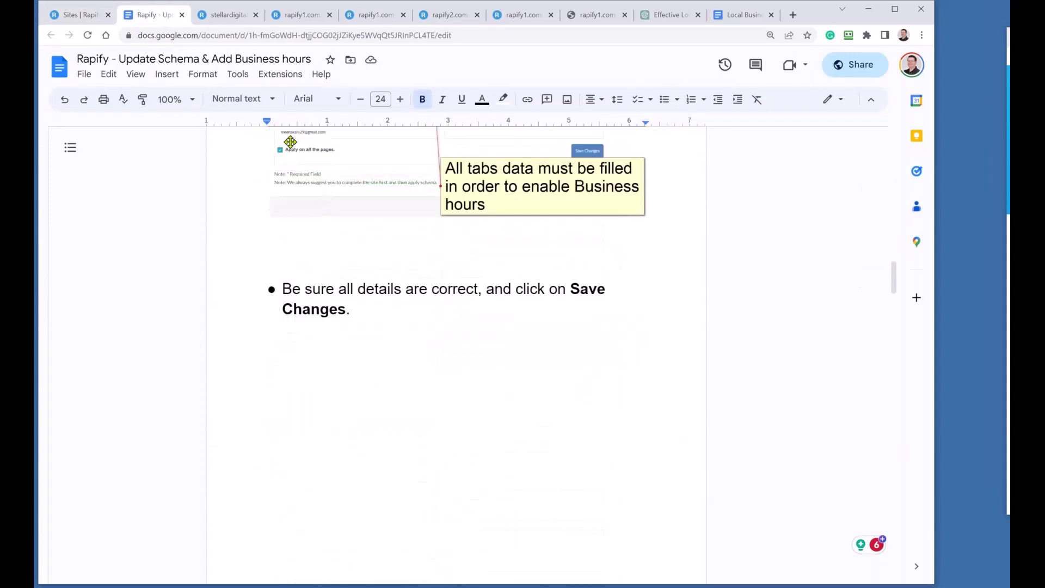
Return to the Rapify site editor and view the Slider and Font/Size settings without updating anything
{"action": "left_click", "coordinate": [81, 15]}
{"action": "left_click", "coordinate": [86, 288]}
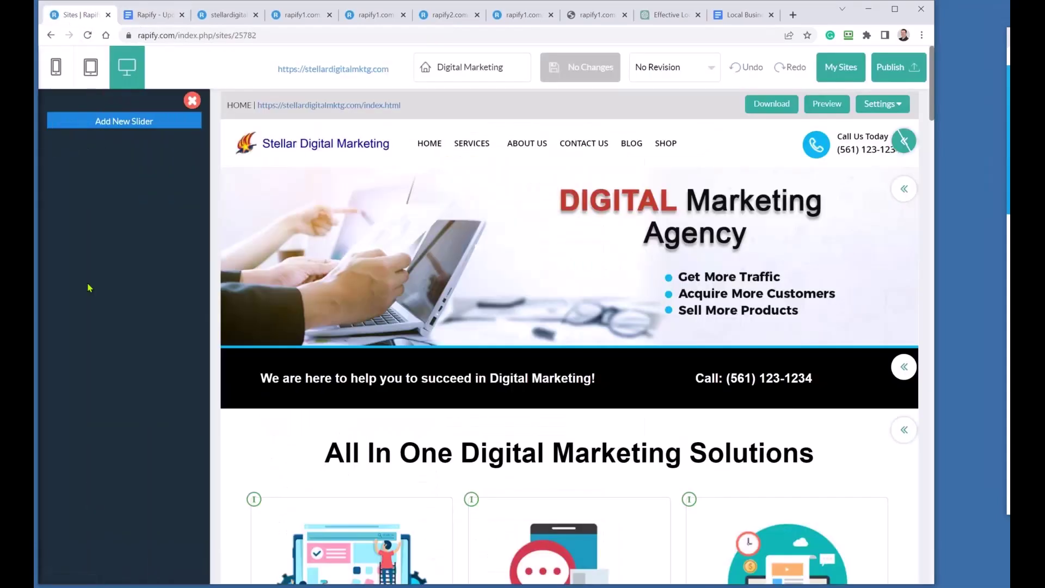
{"action": "left_click", "coordinate": [192, 102]}
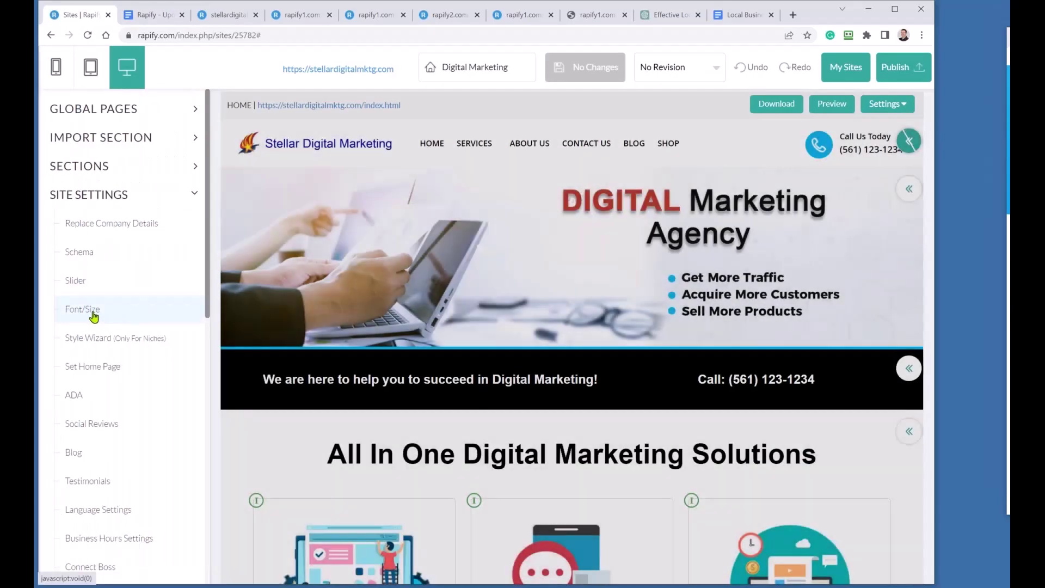
{"action": "left_click", "coordinate": [92, 315]}
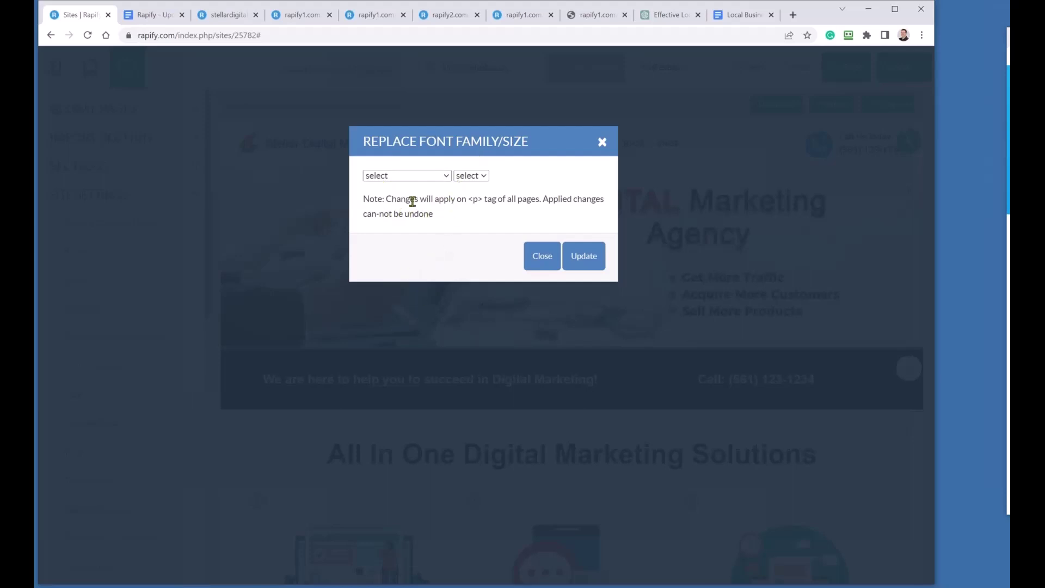
{"action": "left_click", "coordinate": [402, 175]}
{"action": "left_click", "coordinate": [505, 212]}
{"action": "left_click", "coordinate": [543, 260]}
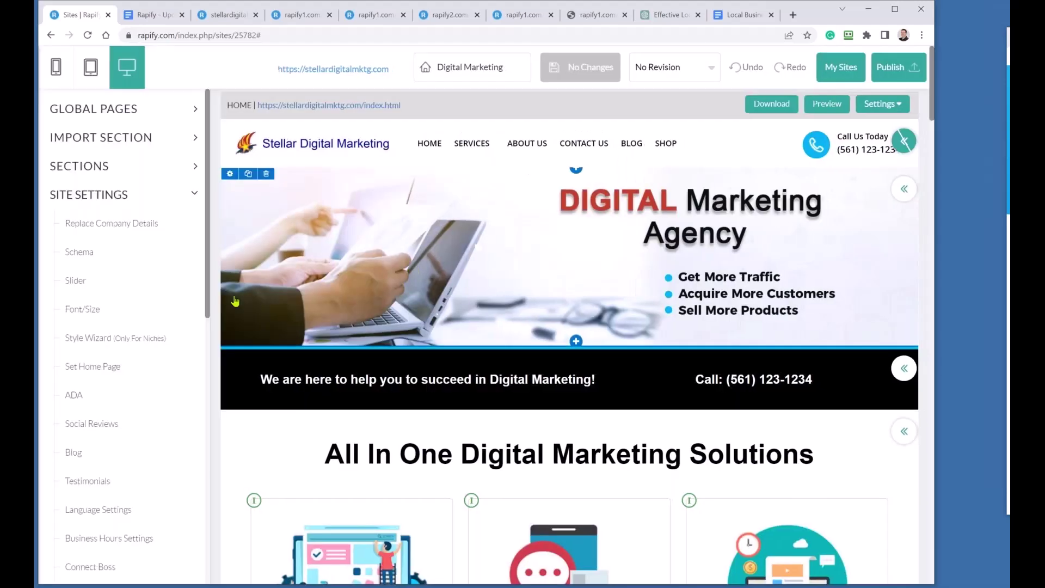
Bring up the Style Wizard, browse the default color themes, and select Theme Color 1
{"action": "left_click", "coordinate": [105, 347]}
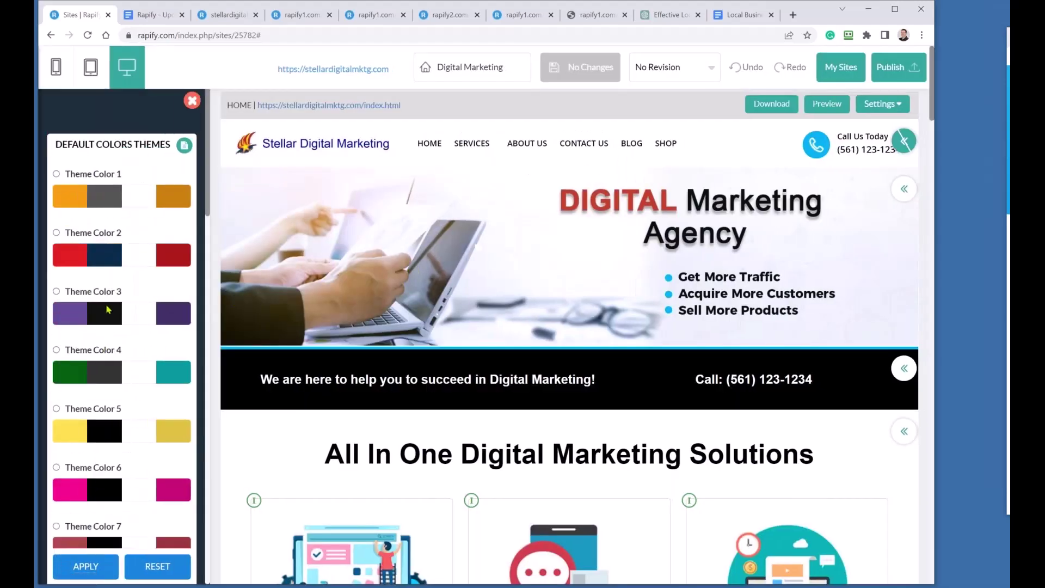
{"action": "scroll", "coordinate": [131, 327], "scroll_direction": "down", "scroll_amount": 7}
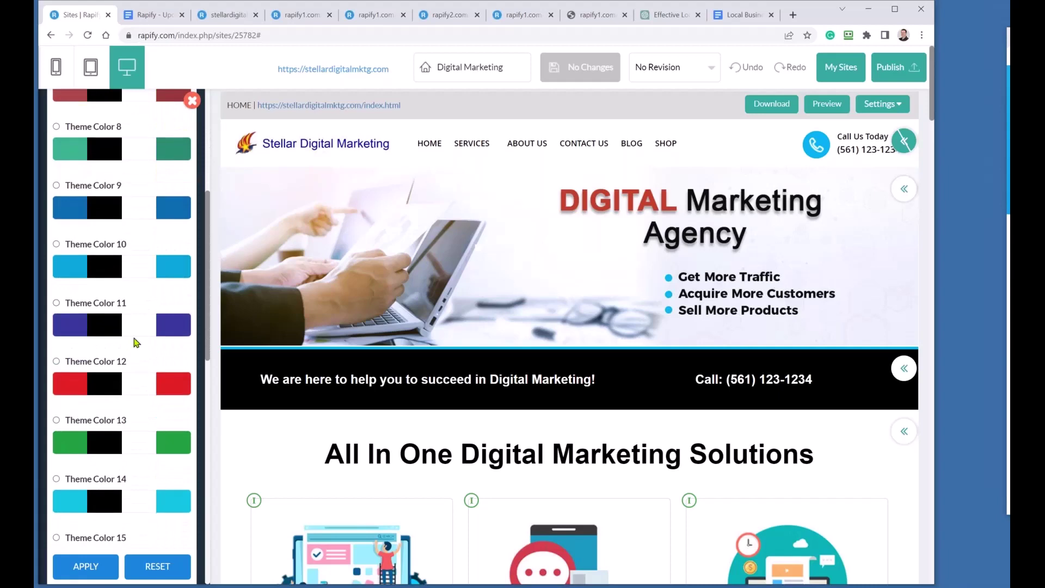
{"action": "scroll", "coordinate": [136, 342], "scroll_direction": "up", "scroll_amount": 3}
{"action": "scroll", "coordinate": [136, 341], "scroll_direction": "up", "scroll_amount": 3}
{"action": "scroll", "coordinate": [116, 291], "scroll_direction": "up", "scroll_amount": 3}
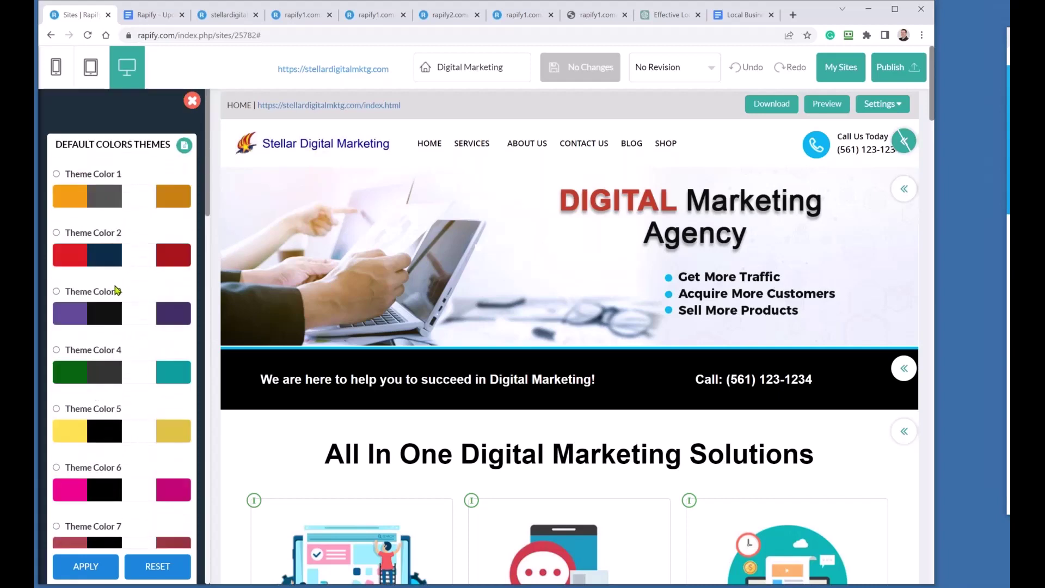
{"action": "scroll", "coordinate": [439, 367], "scroll_direction": "down", "scroll_amount": 3}
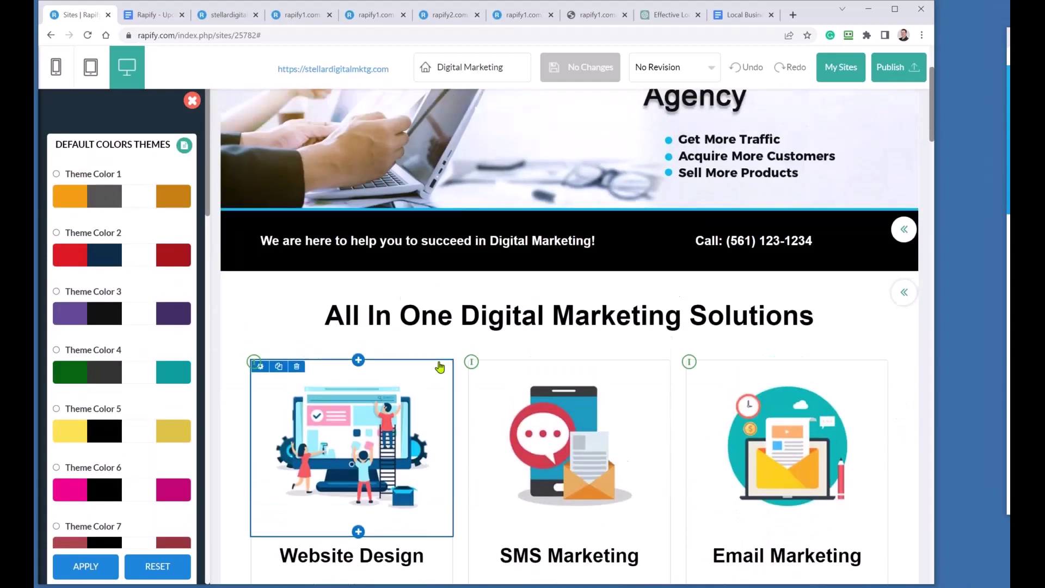
{"action": "scroll", "coordinate": [438, 366], "scroll_direction": "up", "scroll_amount": 3}
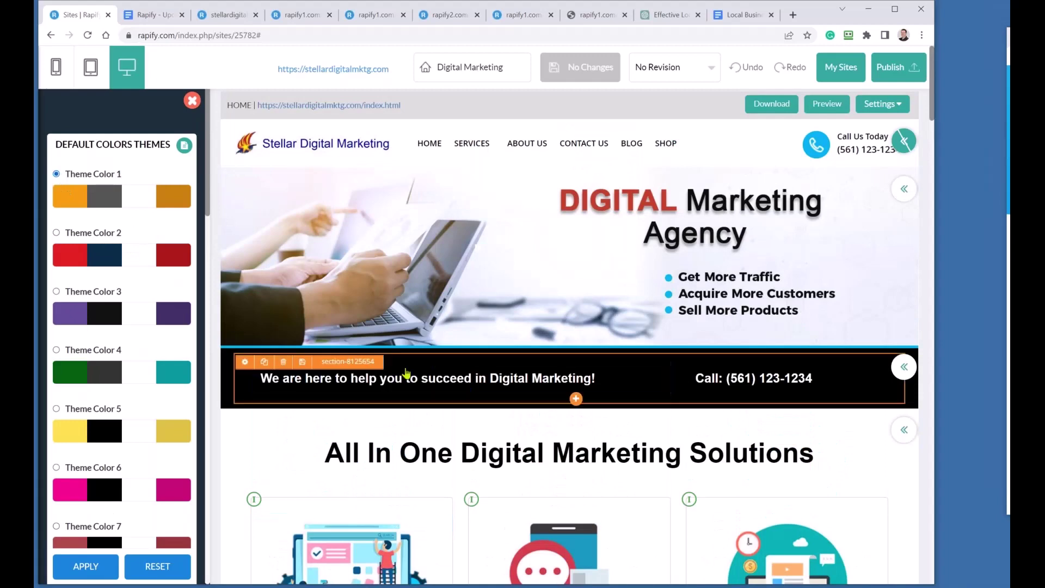
Apply Theme Color 1 to the site and review the recolored header and Read More buttons down the home page
{"action": "left_click", "coordinate": [82, 568]}
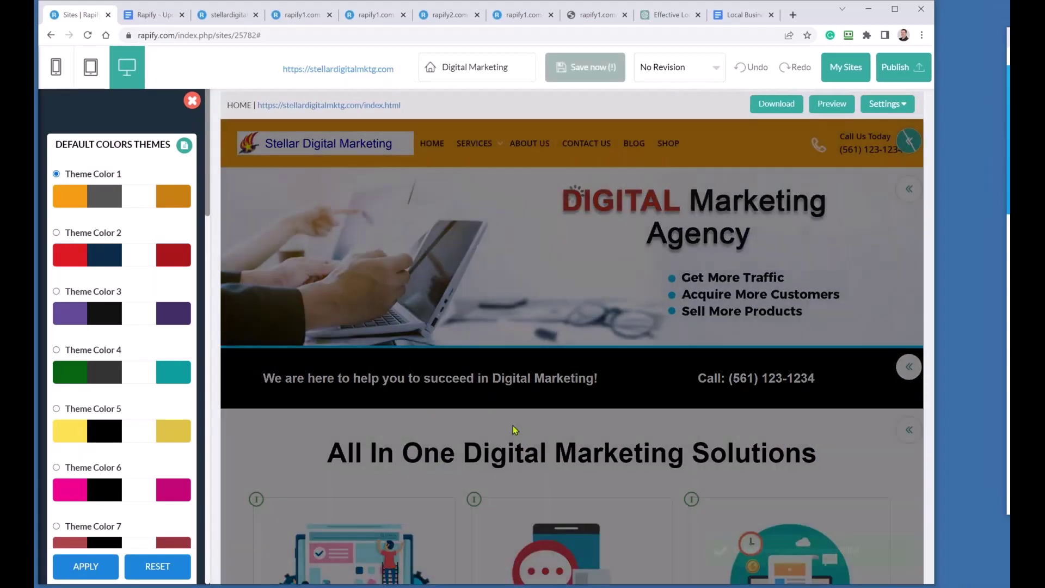
{"action": "scroll", "coordinate": [463, 221], "scroll_direction": "down", "scroll_amount": 10}
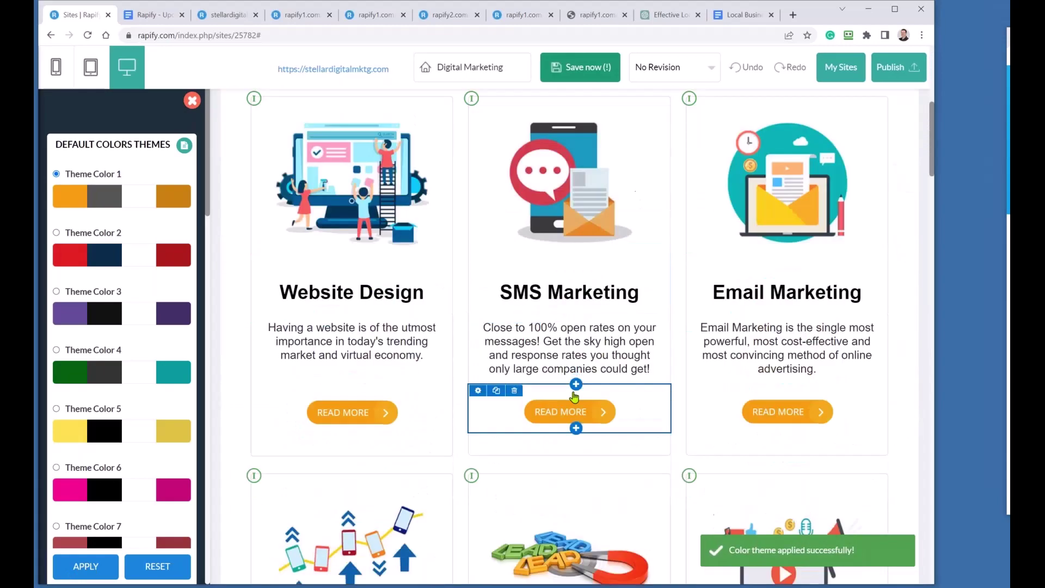
{"action": "scroll", "coordinate": [445, 469], "scroll_direction": "down", "scroll_amount": 5}
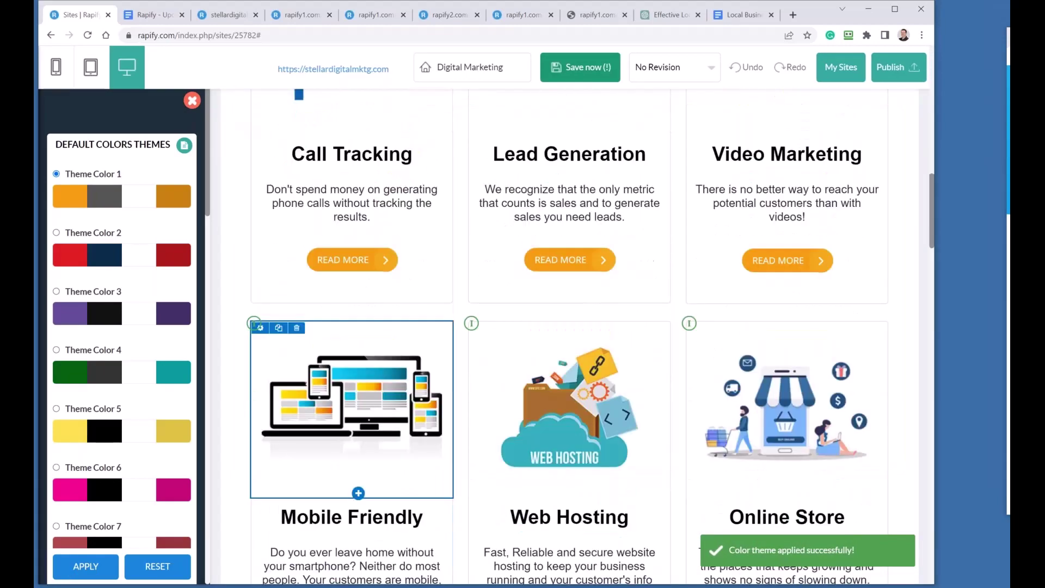
{"action": "scroll", "coordinate": [443, 472], "scroll_direction": "down", "scroll_amount": 4}
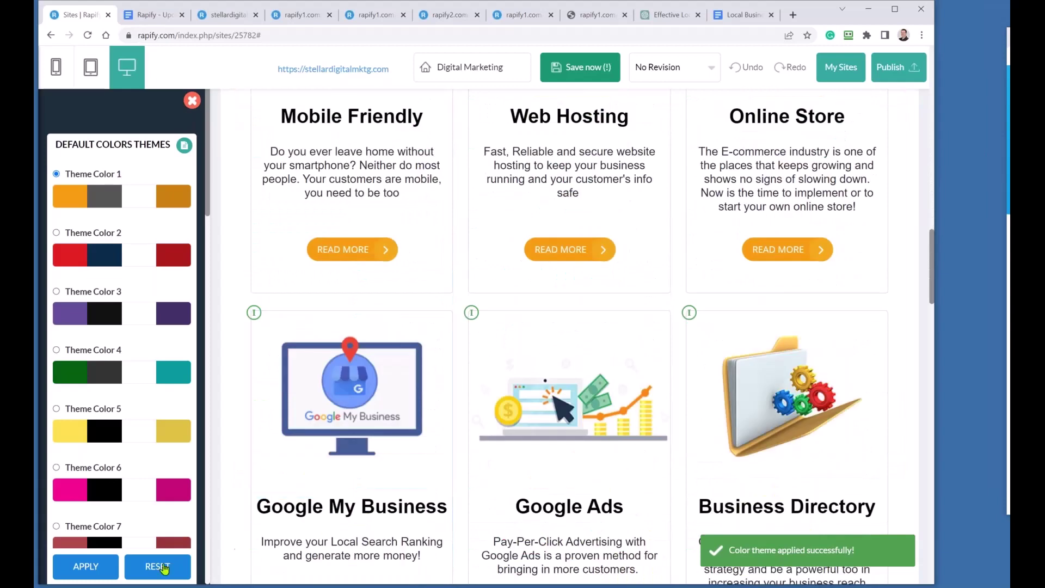
Reset the site's color theme, look over the other theme colors, and leave the Style Wizard
{"action": "left_click", "coordinate": [157, 566]}
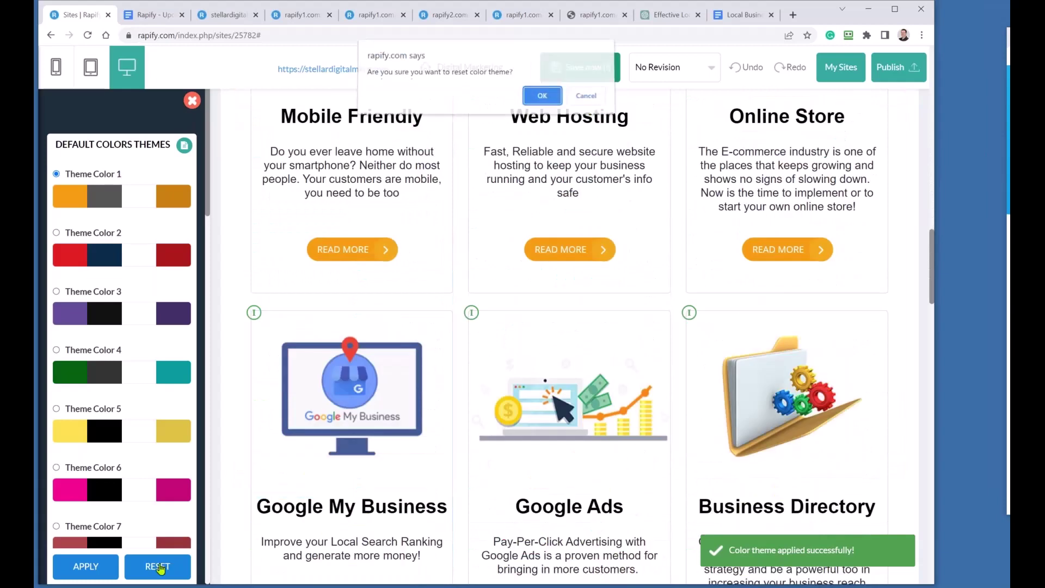
{"action": "left_click", "coordinate": [542, 100]}
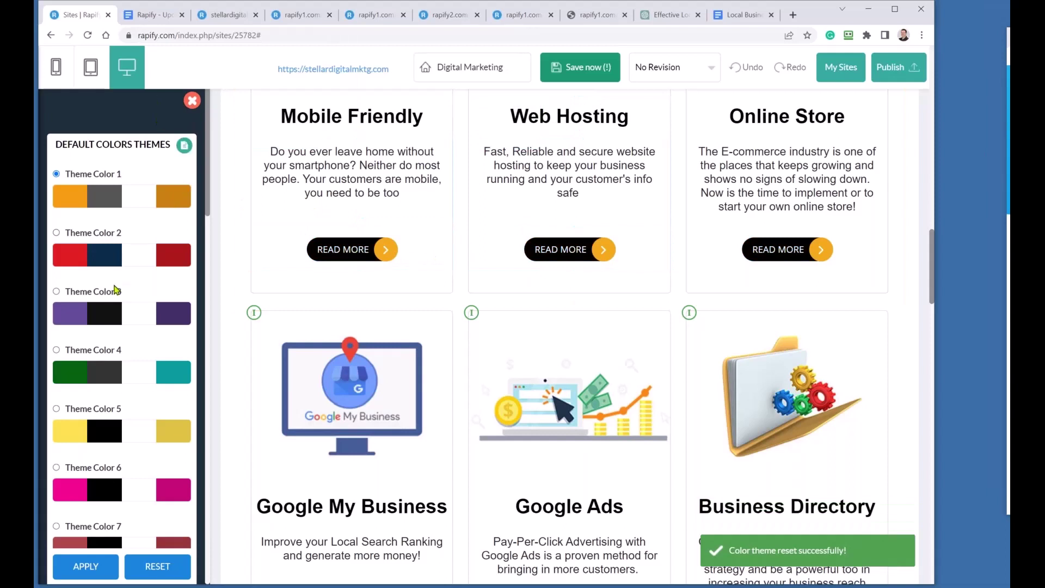
{"action": "scroll", "coordinate": [186, 189], "scroll_direction": "down", "scroll_amount": 2}
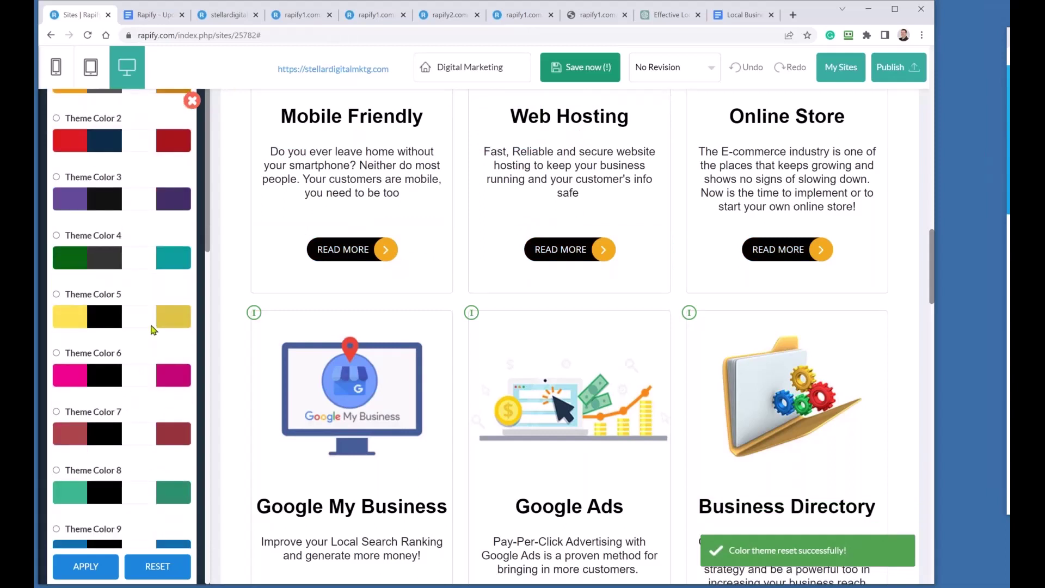
{"action": "scroll", "coordinate": [152, 327], "scroll_direction": "down", "scroll_amount": 2}
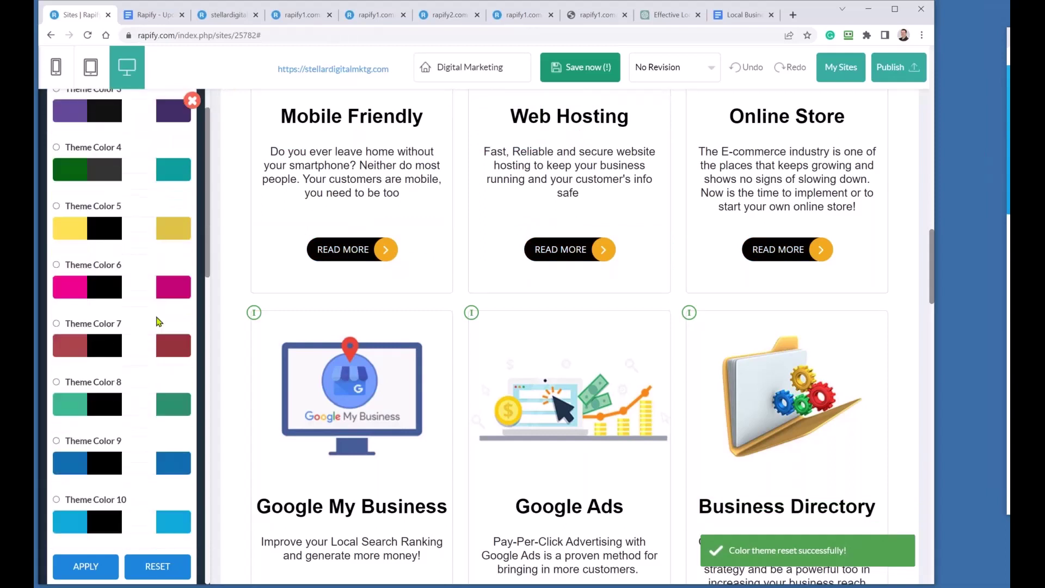
{"action": "left_click", "coordinate": [192, 100]}
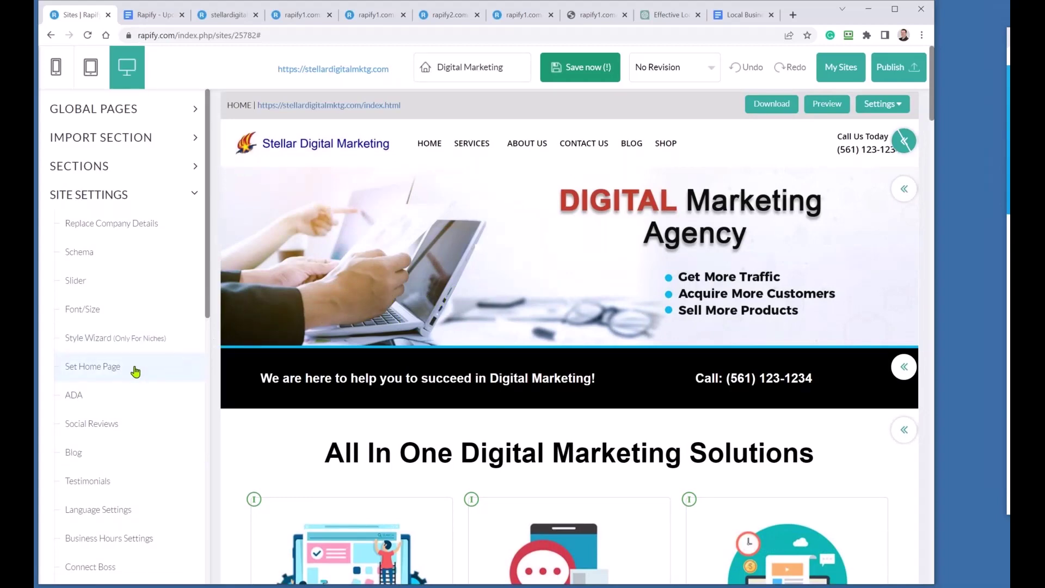
View the ADA web accessibility setting and its Steps to Add ADA to Sites help document, leaving the setting unchanged
{"action": "left_click", "coordinate": [72, 401]}
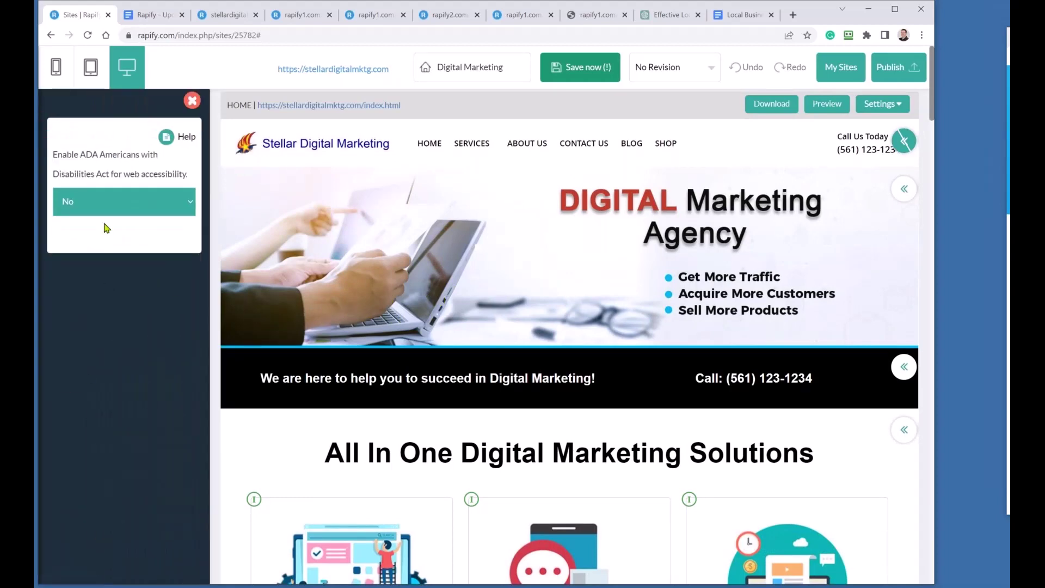
{"action": "left_click", "coordinate": [164, 141]}
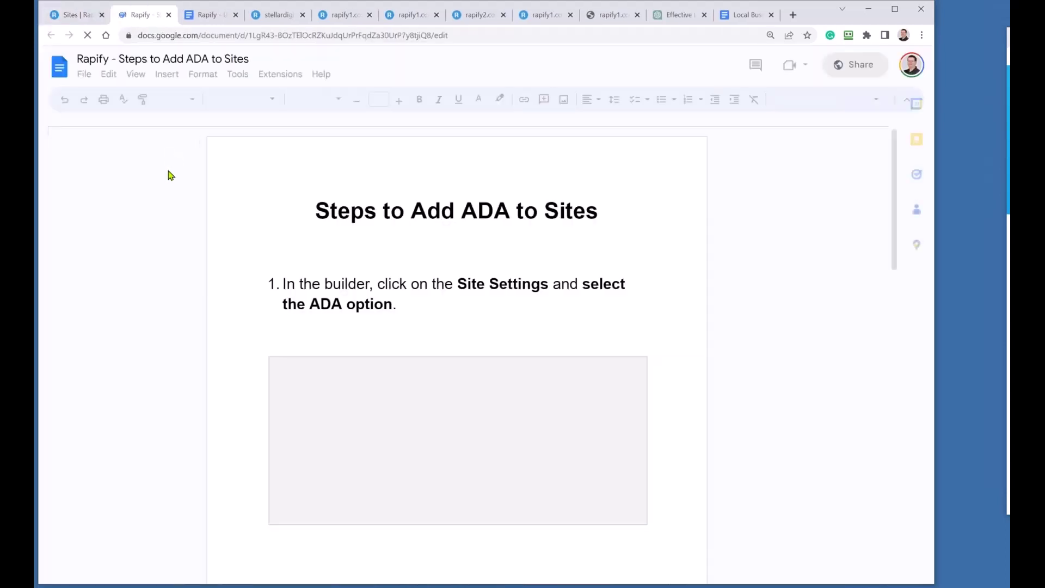
{"action": "left_click", "coordinate": [74, 15]}
{"action": "left_click", "coordinate": [190, 101]}
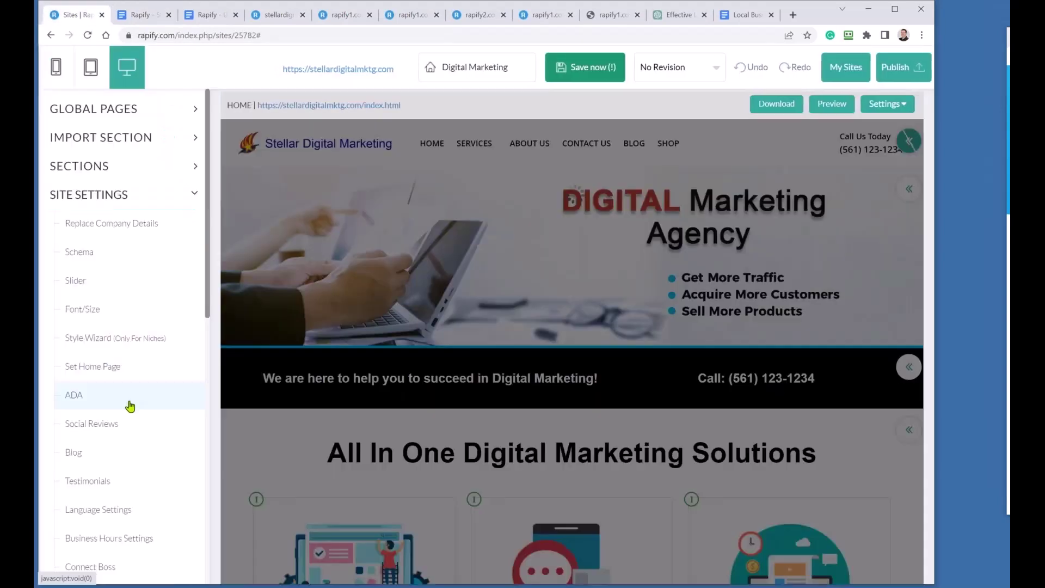
View the Social Reviews platform settings and the Blog management window, closing each without changes
{"action": "left_click", "coordinate": [102, 425]}
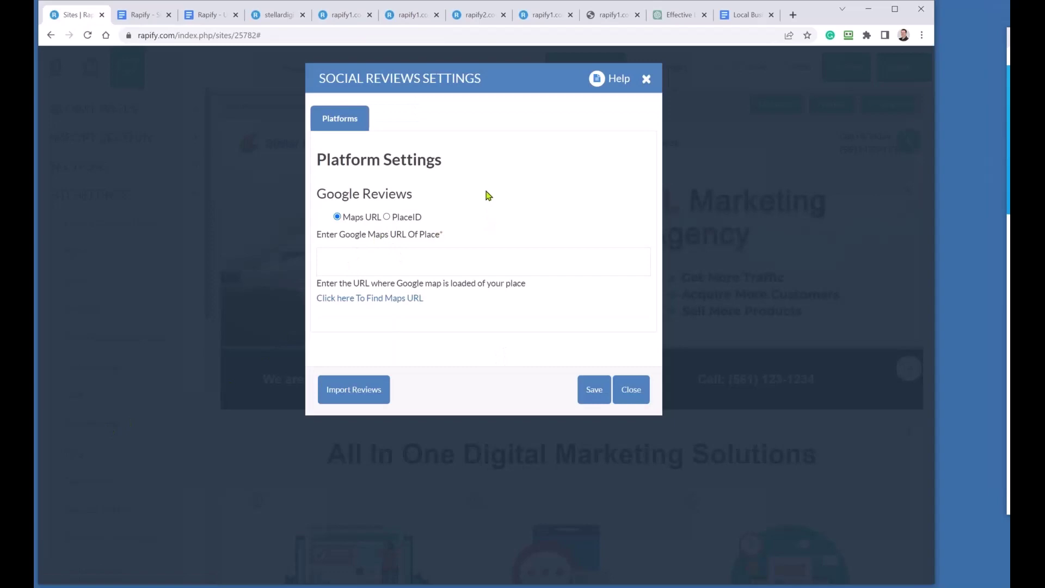
{"action": "left_click", "coordinate": [648, 81]}
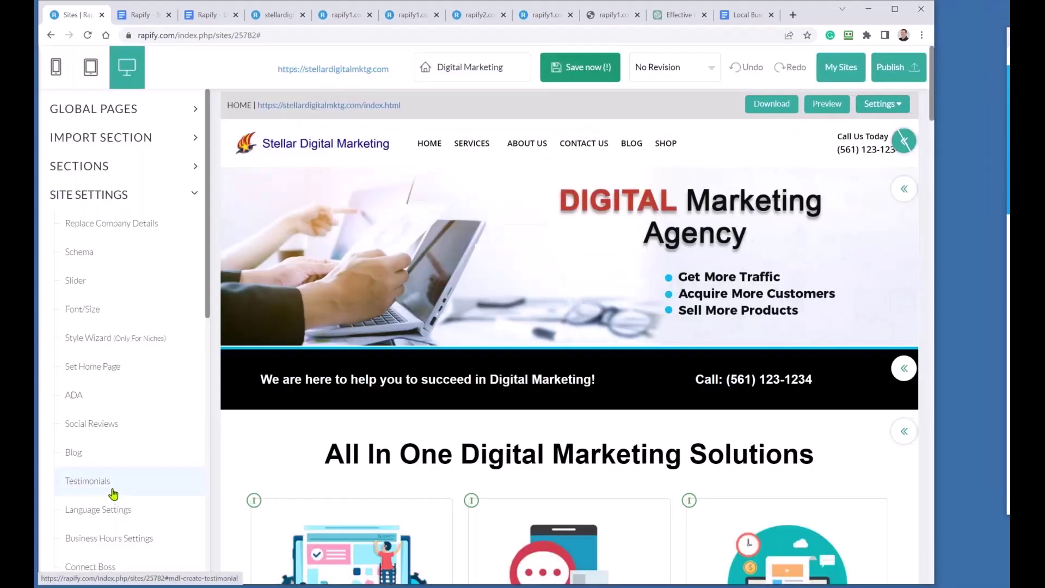
{"action": "scroll", "coordinate": [78, 399], "scroll_direction": "down", "scroll_amount": 1}
{"action": "left_click", "coordinate": [75, 395]}
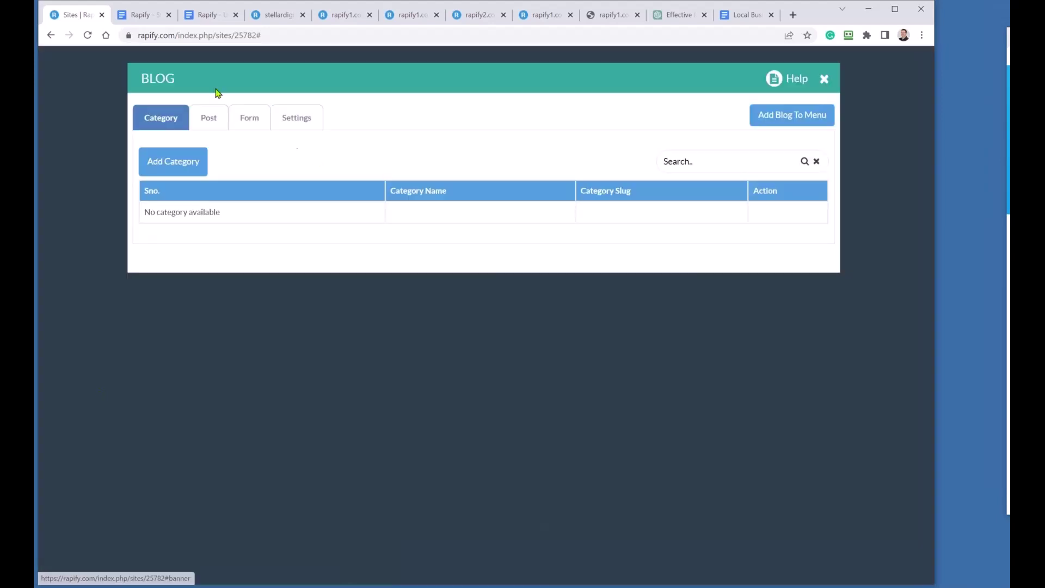
{"action": "left_click", "coordinate": [825, 80]}
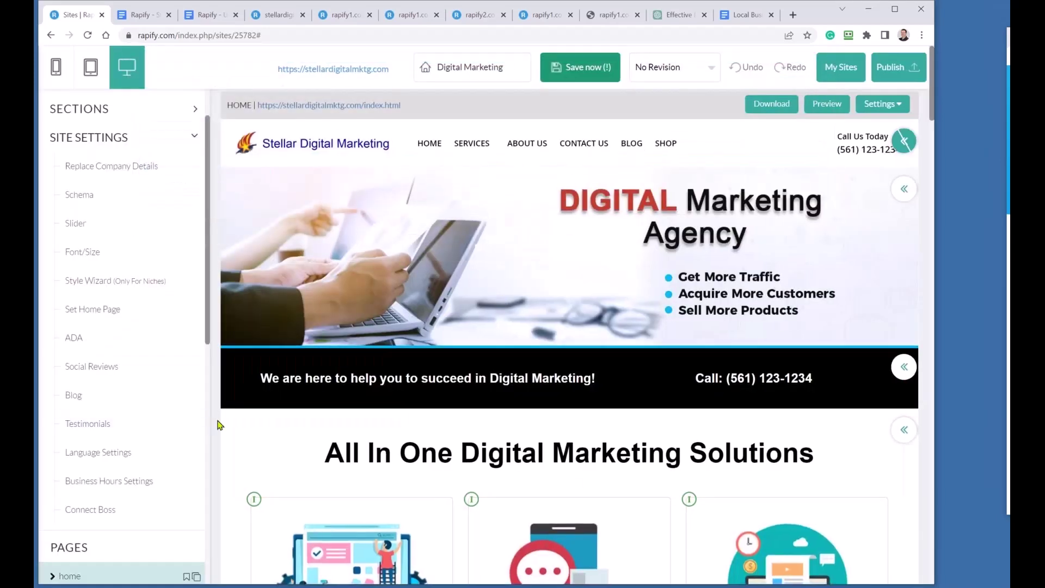
View the Language Settings option, close it unchanged, and look over the remaining site settings and page list
{"action": "left_click", "coordinate": [106, 459]}
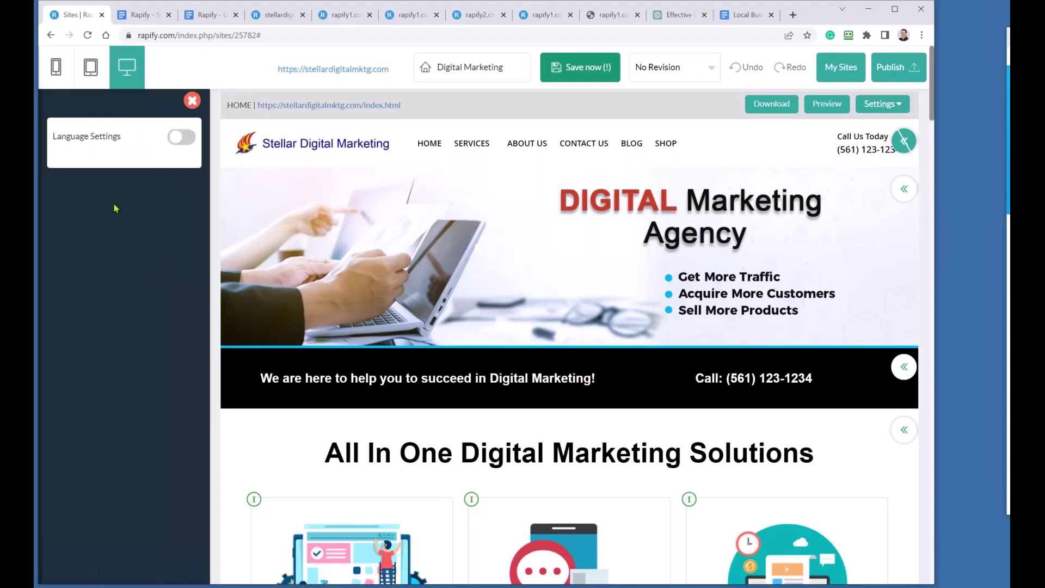
{"action": "left_click", "coordinate": [192, 101]}
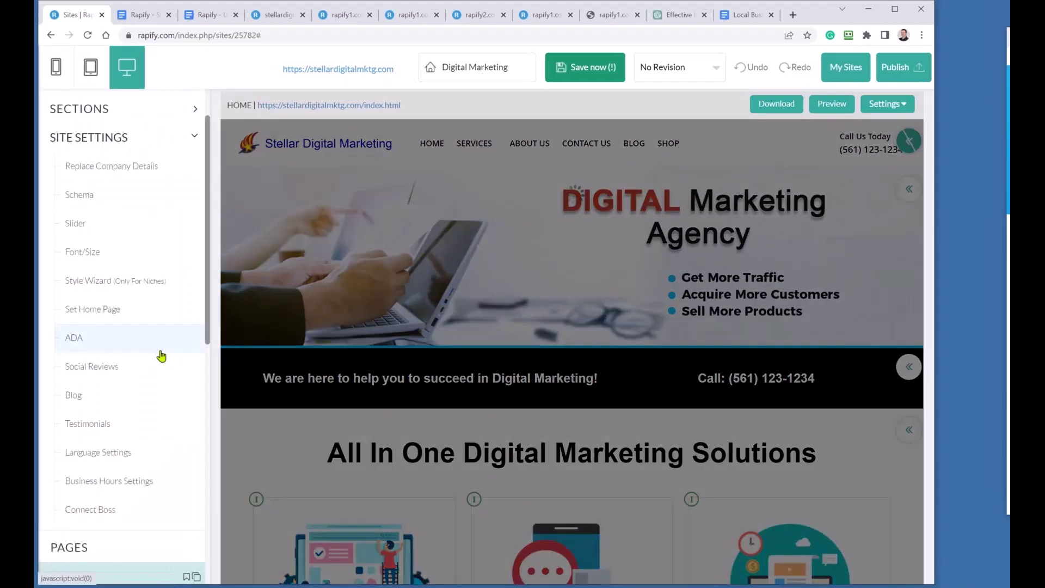
{"action": "scroll", "coordinate": [148, 370], "scroll_direction": "down", "scroll_amount": 3}
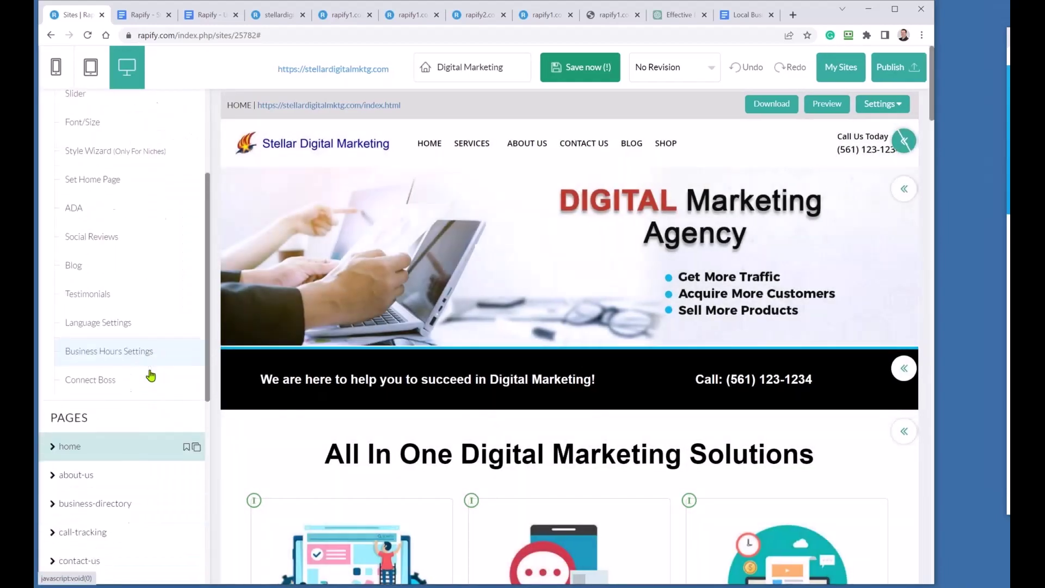
Open the home page's Page Settings and highlight the Page Title and Page Meta Description labels
{"action": "scroll", "coordinate": [135, 368], "scroll_direction": "down", "scroll_amount": 1}
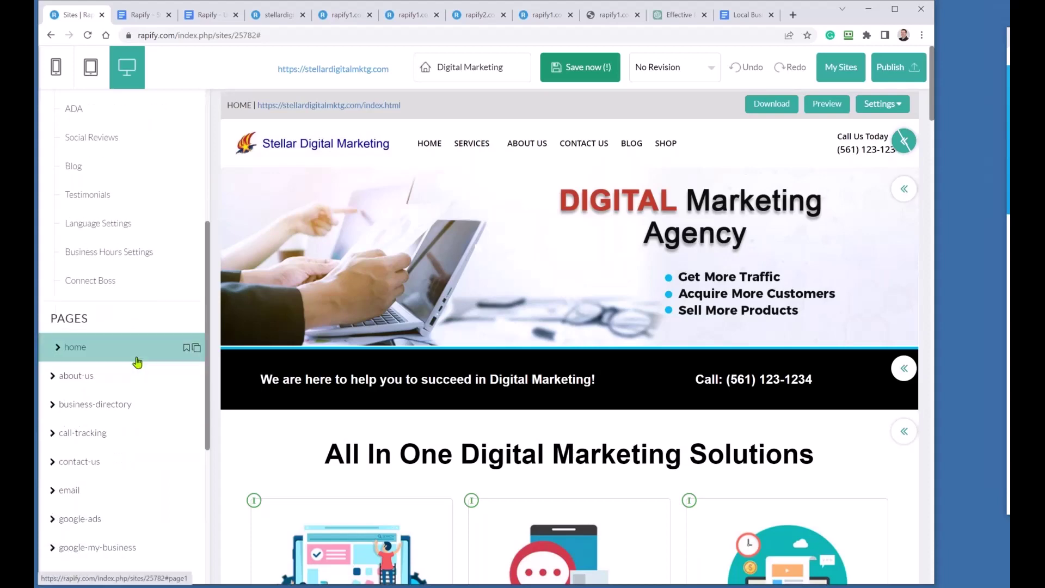
{"action": "left_click", "coordinate": [883, 103]}
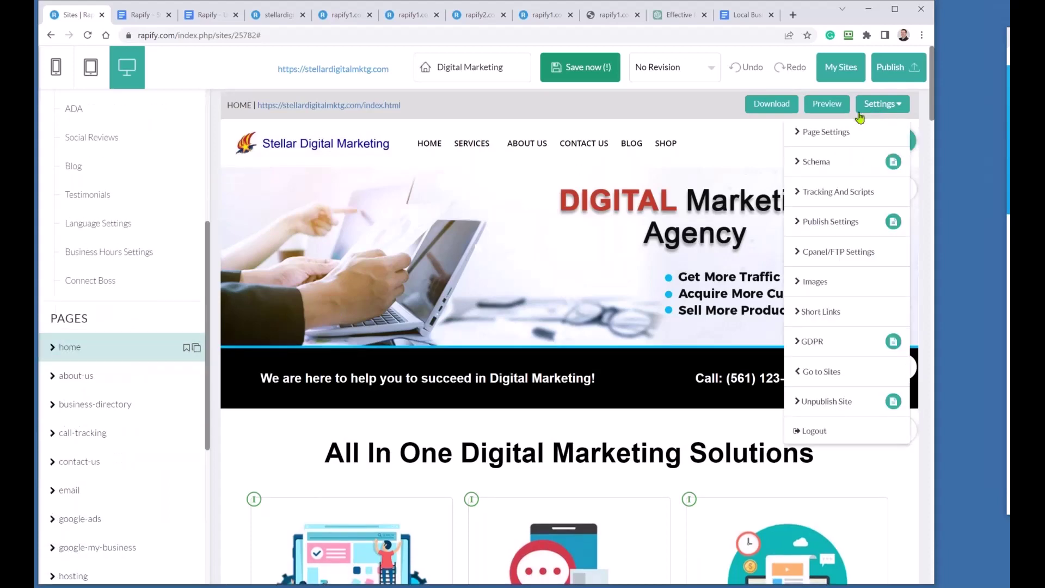
{"action": "left_click", "coordinate": [836, 132]}
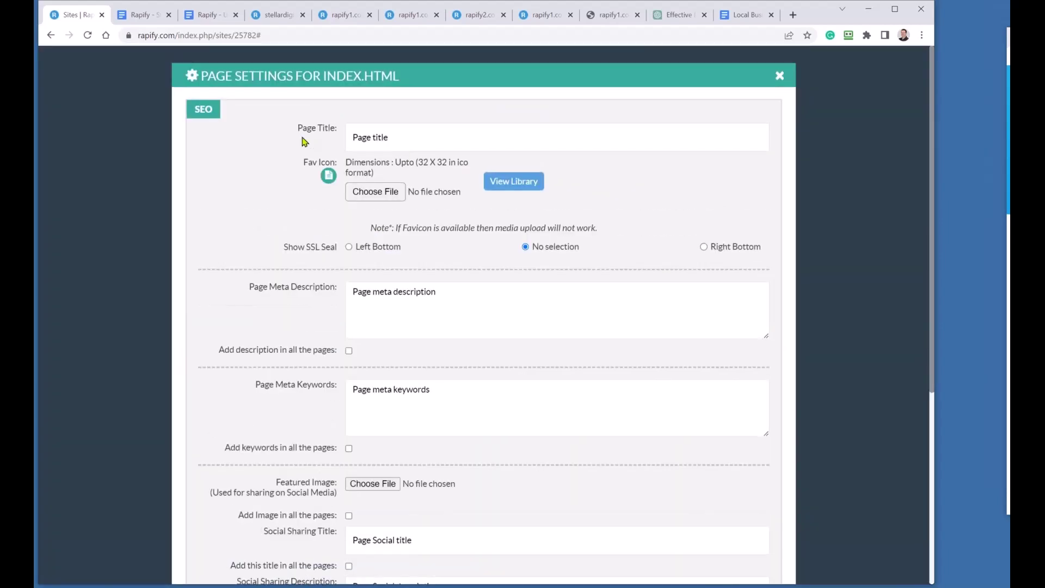
{"action": "left_click_drag", "start_coordinate": [321, 133], "coordinate": [343, 137]}
{"action": "left_click_drag", "start_coordinate": [243, 290], "coordinate": [341, 295]}
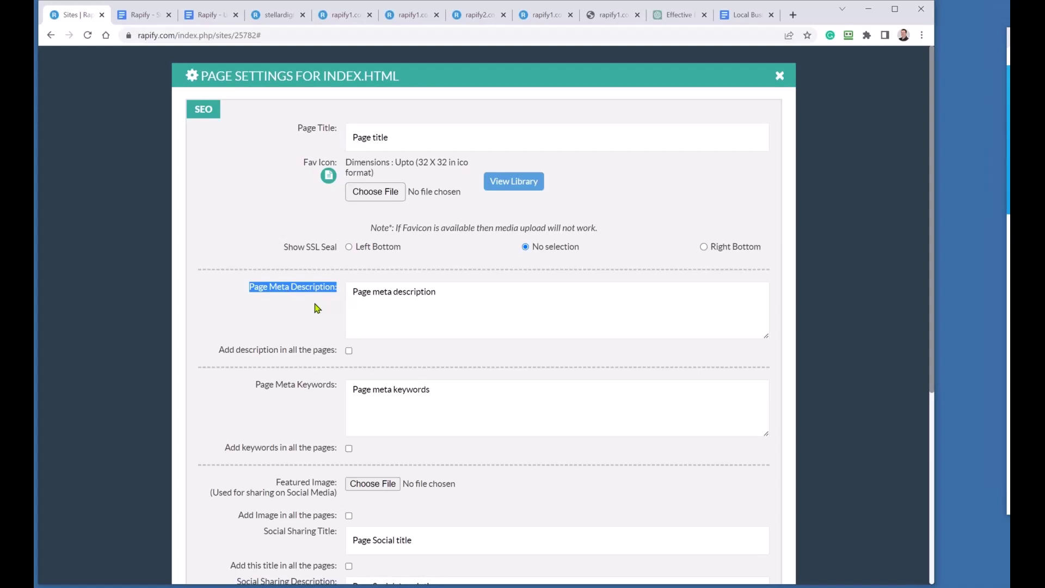
{"action": "left_click_drag", "start_coordinate": [298, 124], "coordinate": [336, 132]}
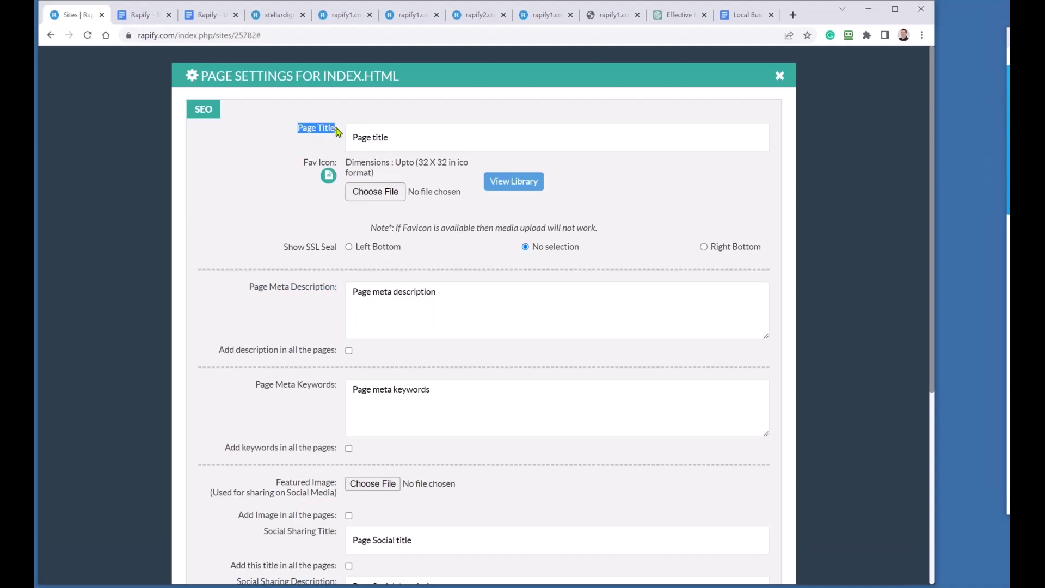
{"action": "left_click", "coordinate": [336, 151]}
{"action": "left_click_drag", "start_coordinate": [333, 132], "coordinate": [303, 132]}
Switch to ChatGPT and start a new chat with the GPT-4 model
{"action": "left_click", "coordinate": [675, 15]}
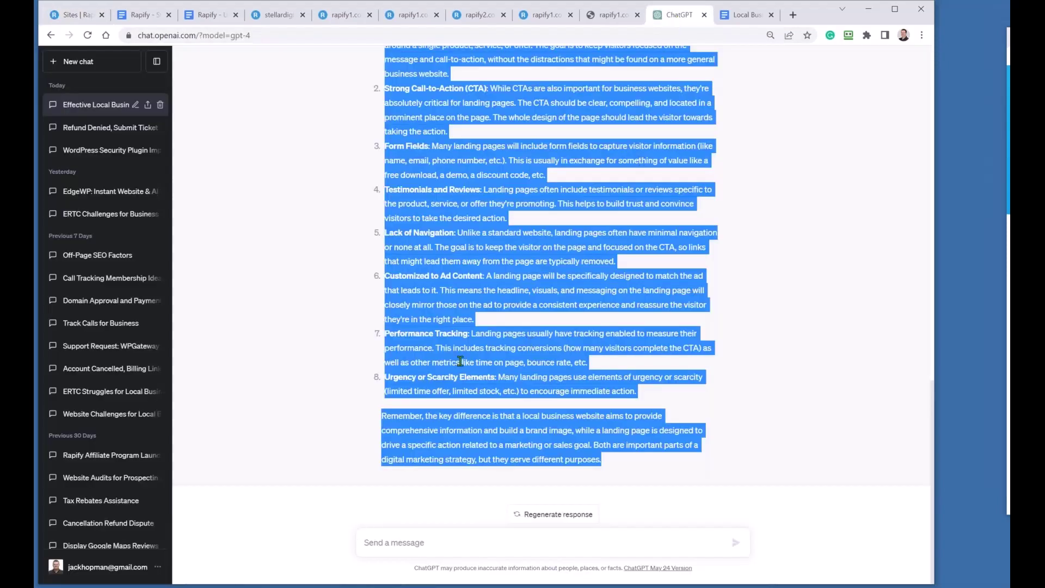
{"action": "left_click", "coordinate": [78, 61]}
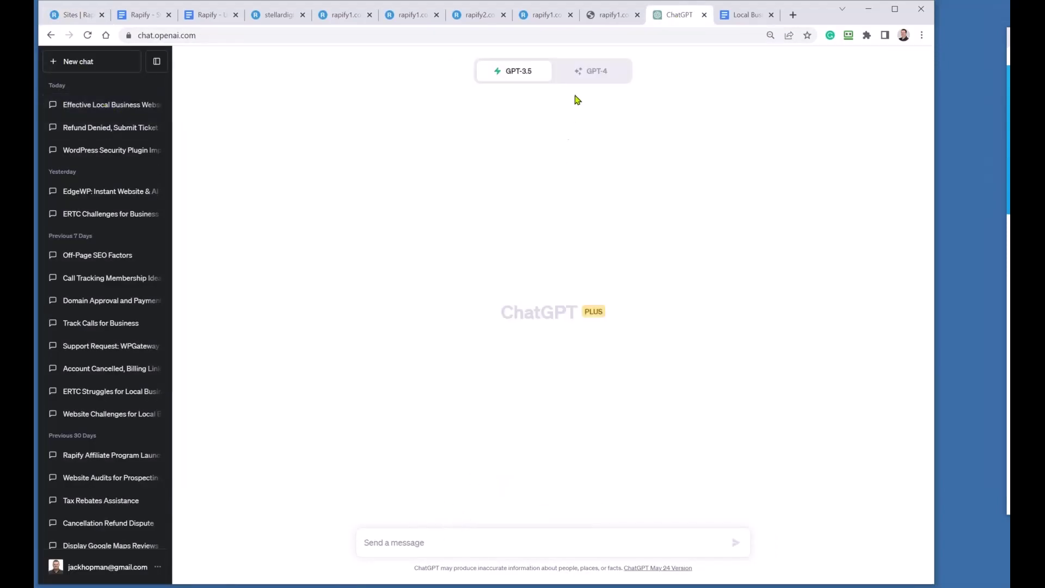
{"action": "left_click", "coordinate": [591, 70]}
Begin a chat prompt with "how many characters", correcting the spelling of the last word
{"action": "left_click", "coordinate": [378, 541]}
{"action": "type", "text": "Wte"}
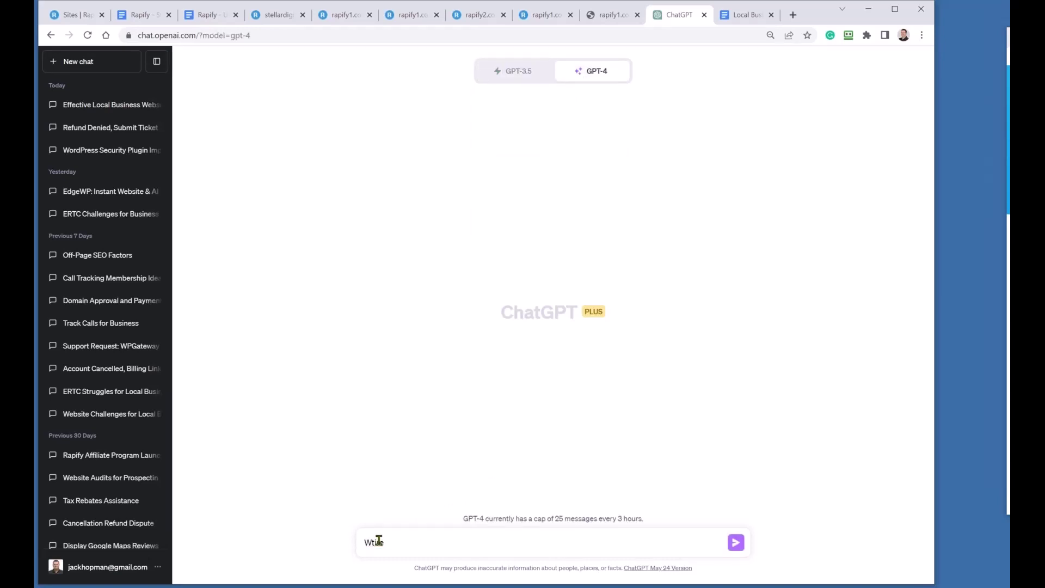
{"action": "key", "text": "BackSpace"}
{"action": "type", "text": "how many charactore"}
{"action": "right_click", "coordinate": [426, 542]}
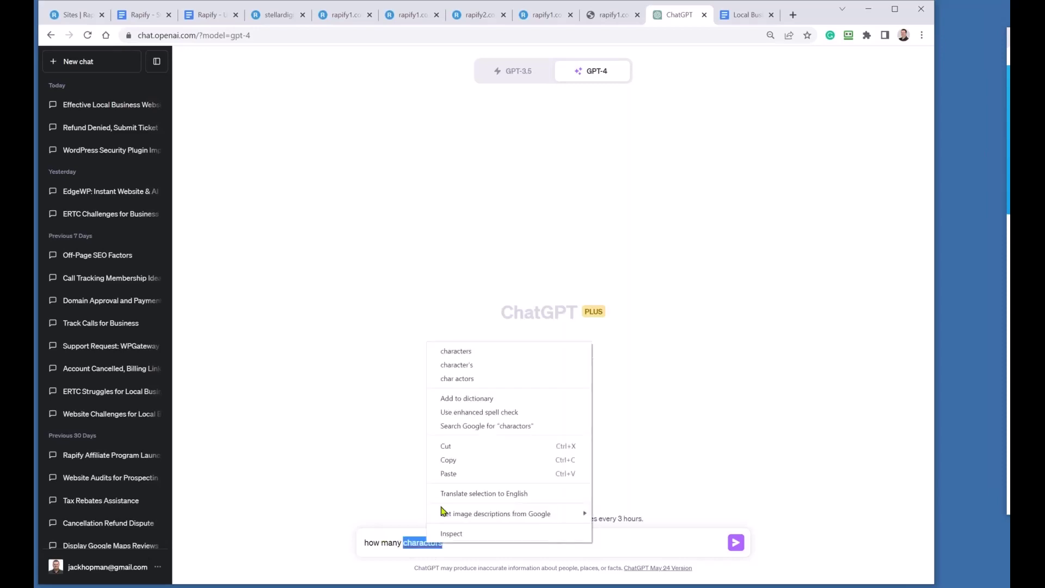
{"action": "left_click", "coordinate": [473, 351]}
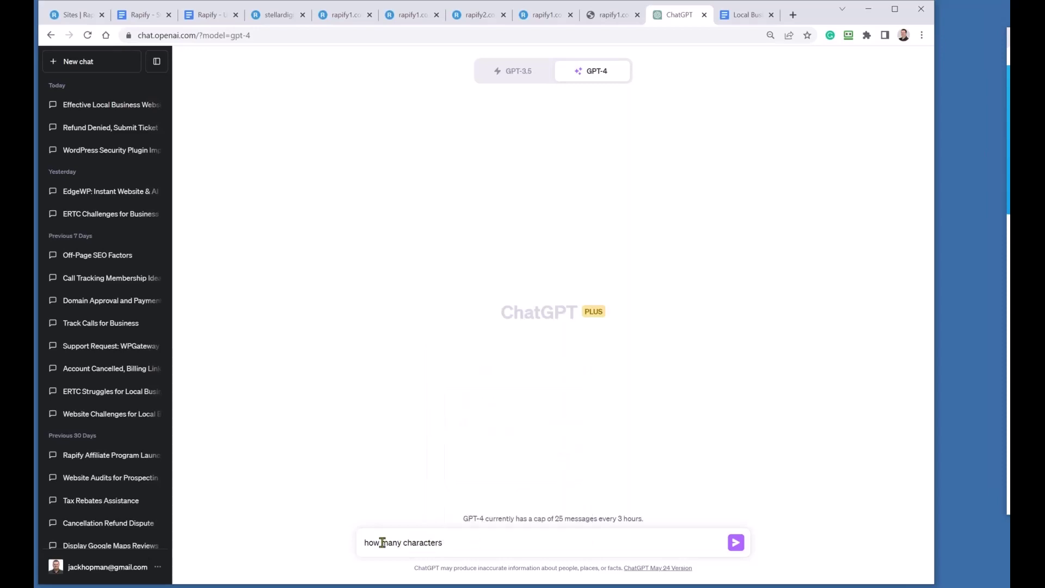
Reword the prompt to "what is the maximum number characters for a good page title according google?" and send it
{"action": "left_click_drag", "start_coordinate": [384, 541], "coordinate": [362, 550]}
{"action": "type", "text": "what is t"}
{"action": "type", "text": "he maxum"}
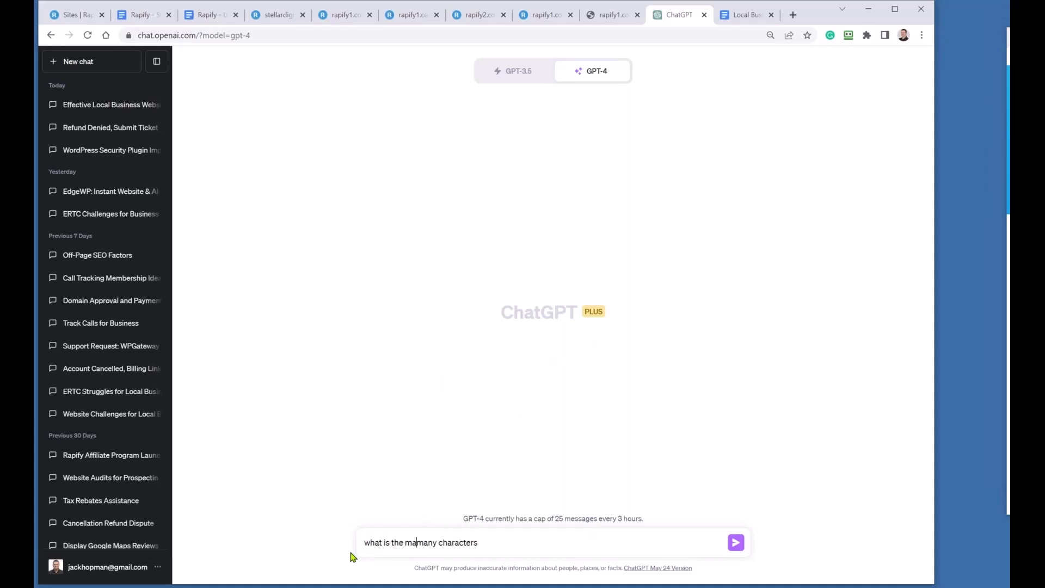
{"action": "key", "text": "ctrl+Delete"}
{"action": "key", "text": "BackSpace"}
{"action": "key", "text": "BackSpace"}
{"action": "type", "text": "ium number"}
{"action": "right_click", "coordinate": [425, 538]}
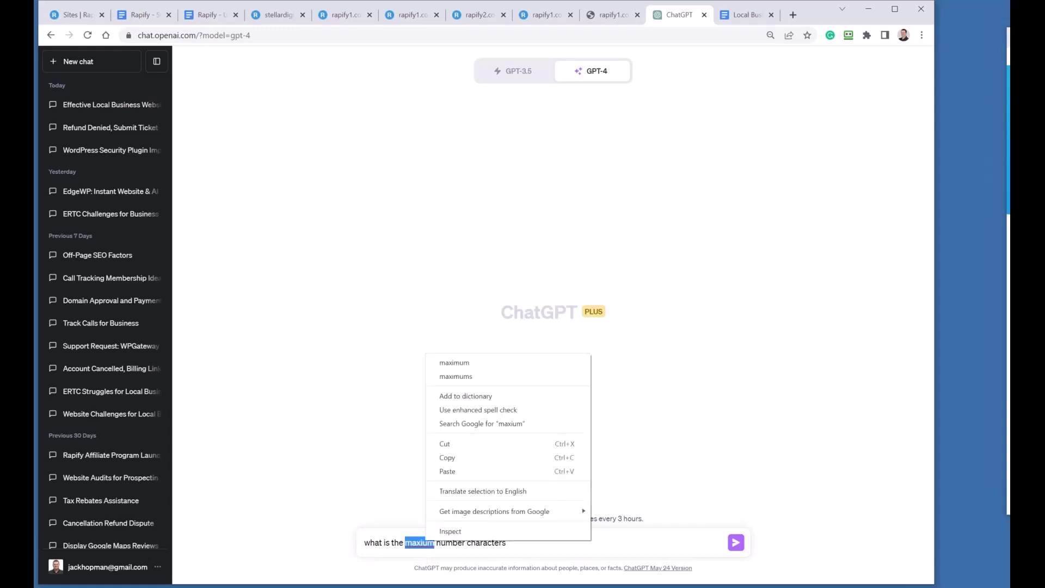
{"action": "left_click", "coordinate": [495, 362]}
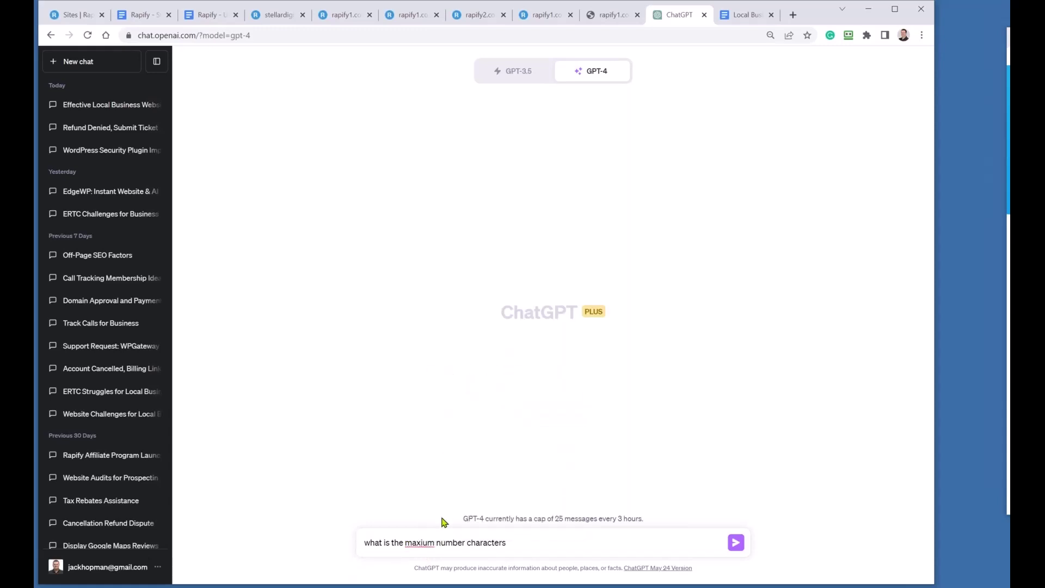
{"action": "right_click", "coordinate": [423, 541]}
{"action": "left_click", "coordinate": [476, 364]}
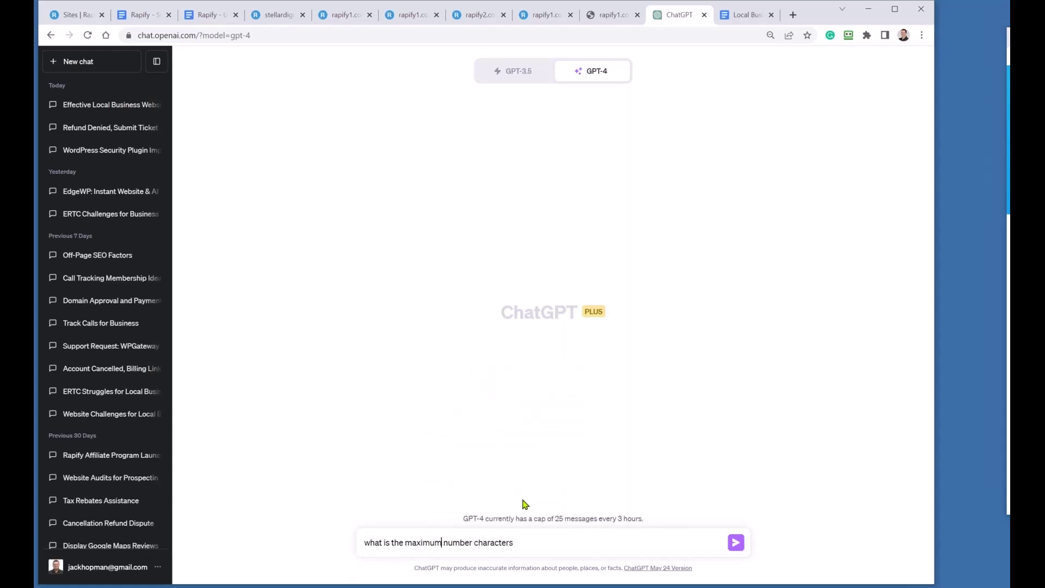
{"action": "left_click", "coordinate": [523, 540]}
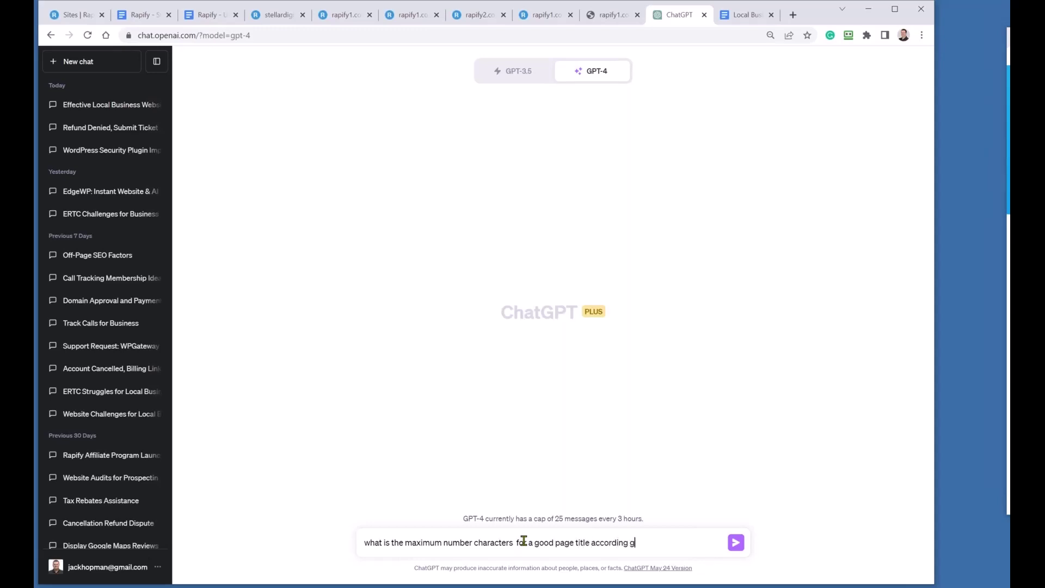
{"action": "key", "text": "Return"}
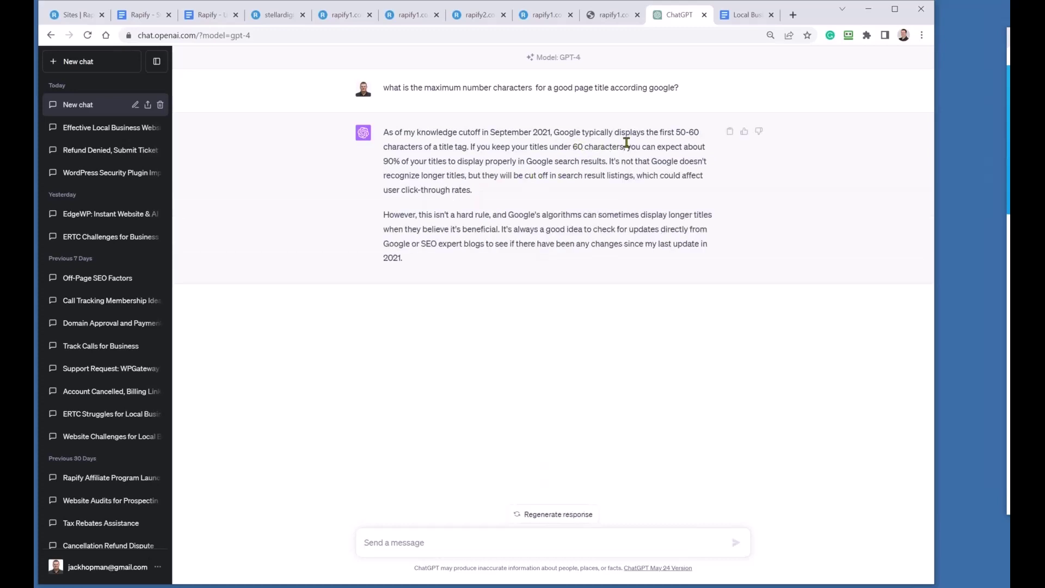
Highlight the recommended title length, then send the prompt "write a page title for a solar energy website, max 60 characters"
{"action": "left_click_drag", "start_coordinate": [624, 146], "coordinate": [573, 147]}
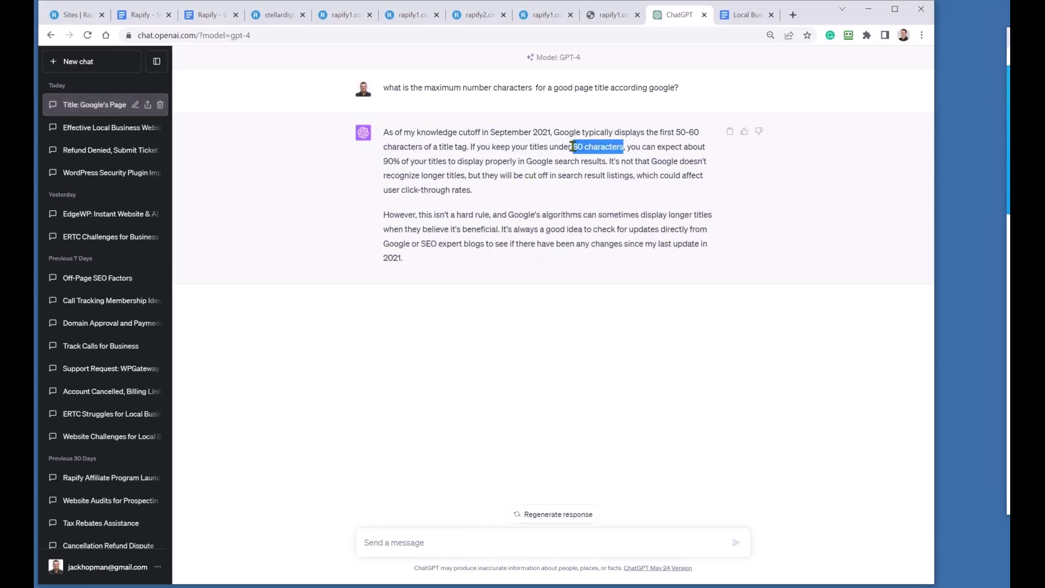
{"action": "left_click", "coordinate": [397, 542]}
{"action": "type", "text": "w"}
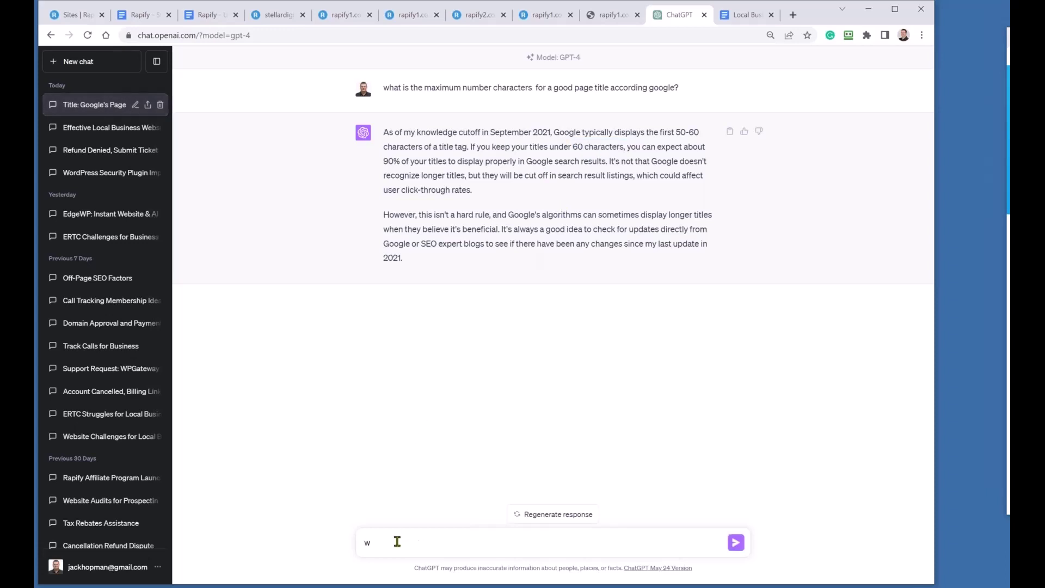
{"action": "key", "text": "BackSpace"}
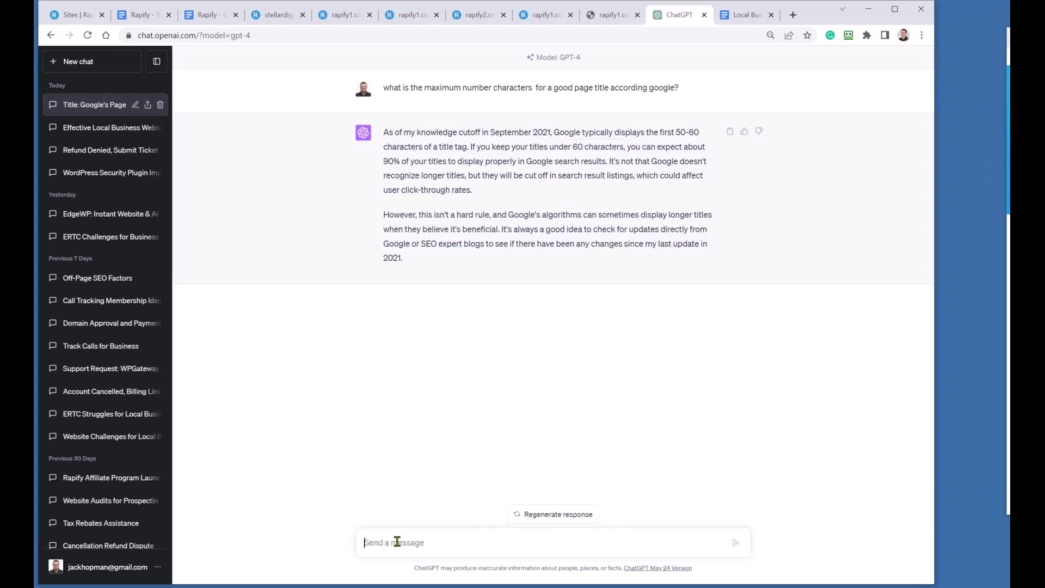
{"action": "type", "text": "w"}
{"action": "key", "text": "BackSpace"}
{"action": "type", "text": "w"}
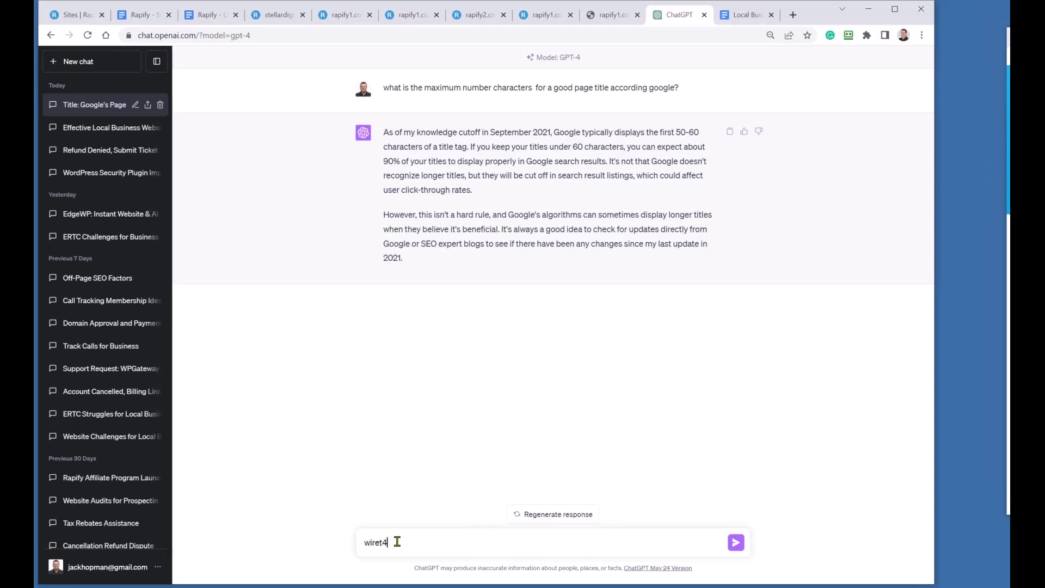
{"action": "type", "text": "rite a page title for a solar energy website, ma"}
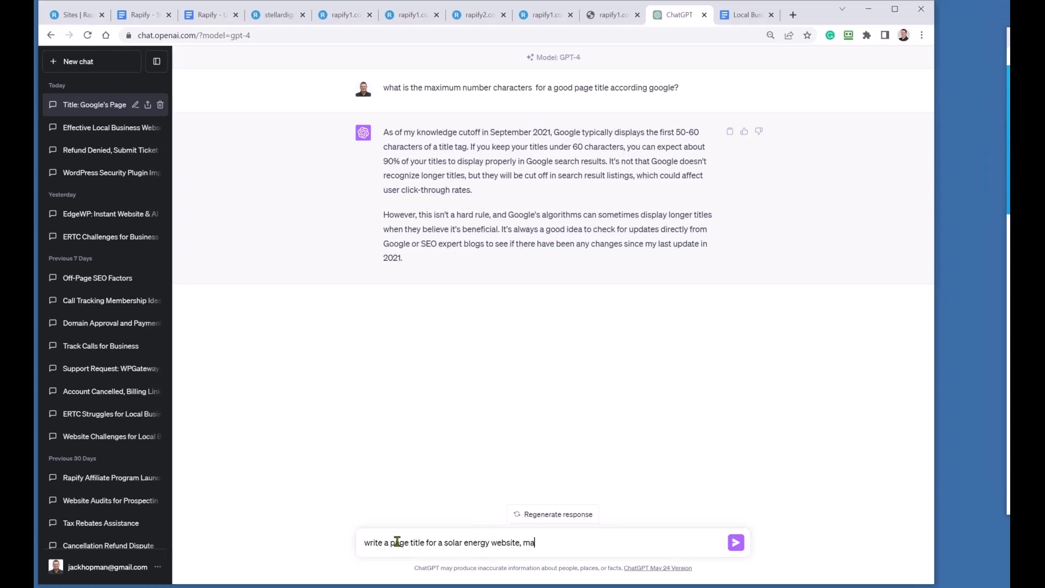
{"action": "type", "text": "60 characters"}
{"action": "left_click", "coordinate": [735, 542]}
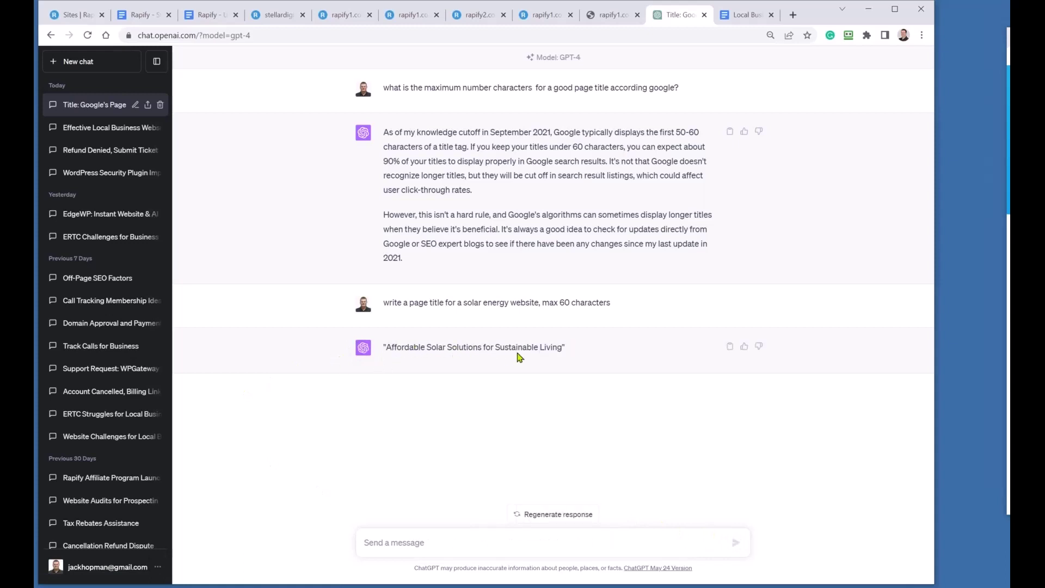
Copy "Affordable Solar Solutions for Sustainable Living" from the chat and set it as the Page Title in Rapify's page settings
{"action": "left_click_drag", "start_coordinate": [560, 344], "coordinate": [386, 346]}
{"action": "key", "text": "ctrl+c"}
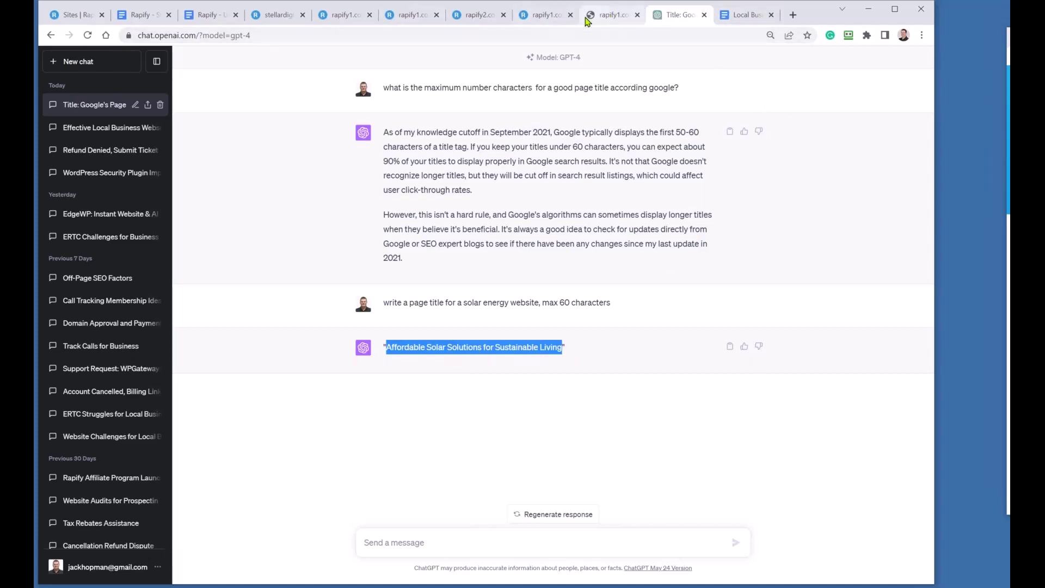
{"action": "left_click", "coordinate": [601, 19]}
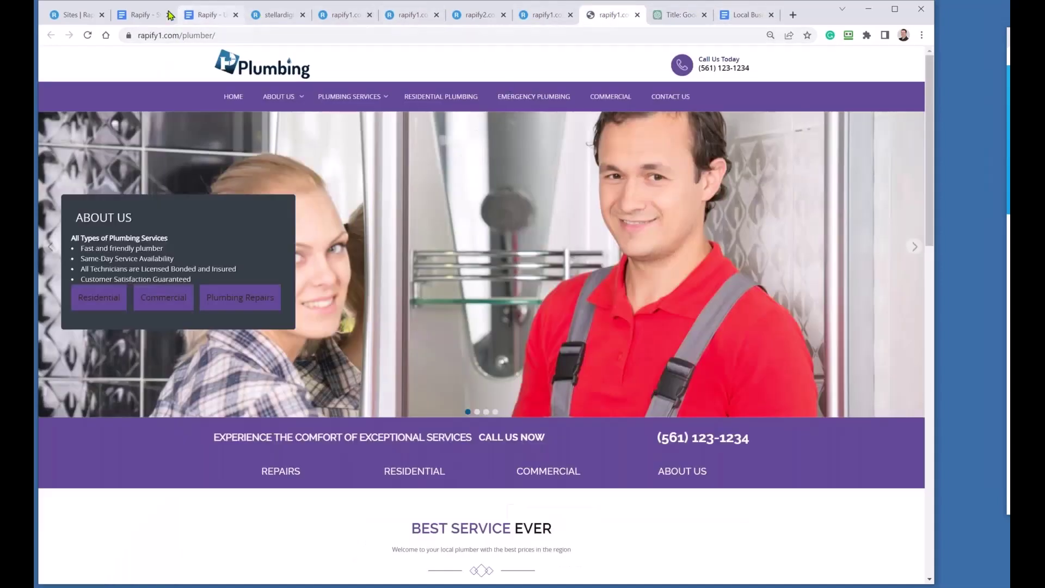
{"action": "left_click", "coordinate": [275, 15]}
{"action": "left_click", "coordinate": [81, 15]}
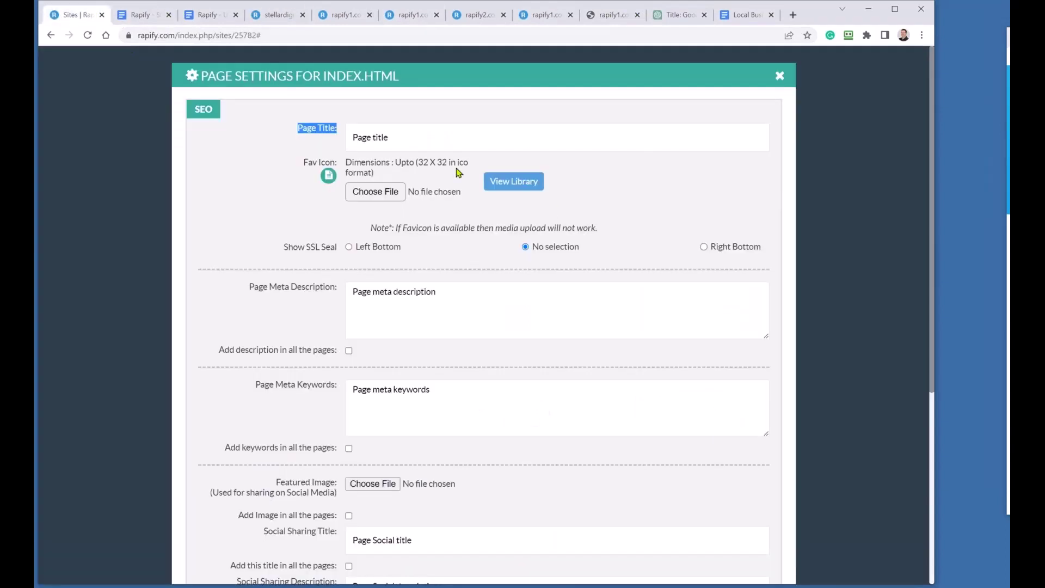
{"action": "left_click", "coordinate": [386, 131]}
{"action": "key", "text": "ctrl+v"}
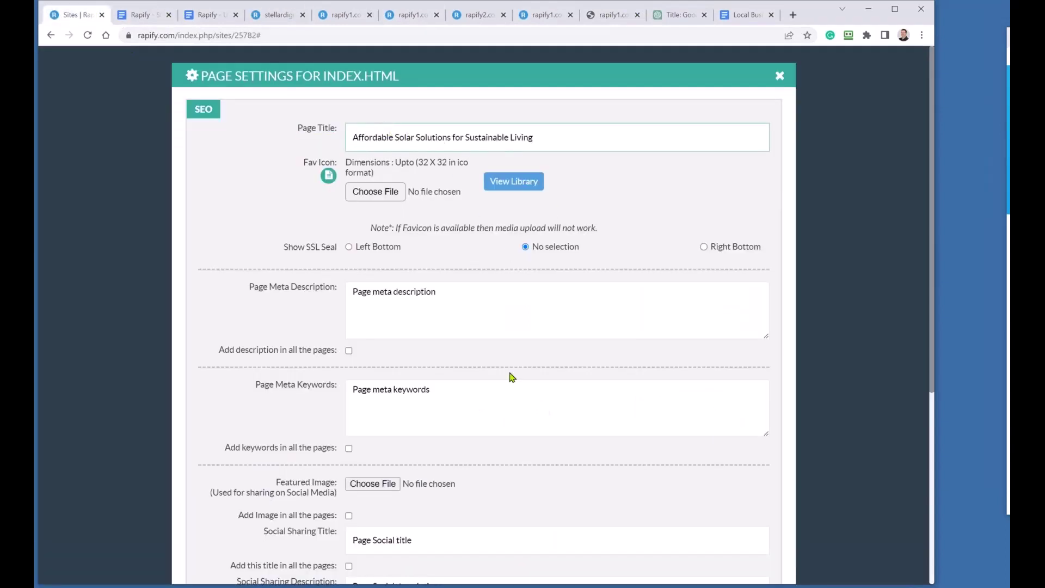
Highlight the Page Meta Description label, then ask ChatGPT to "write a page meta description for a solar energy website"
{"action": "left_click_drag", "start_coordinate": [249, 287], "coordinate": [336, 292]}
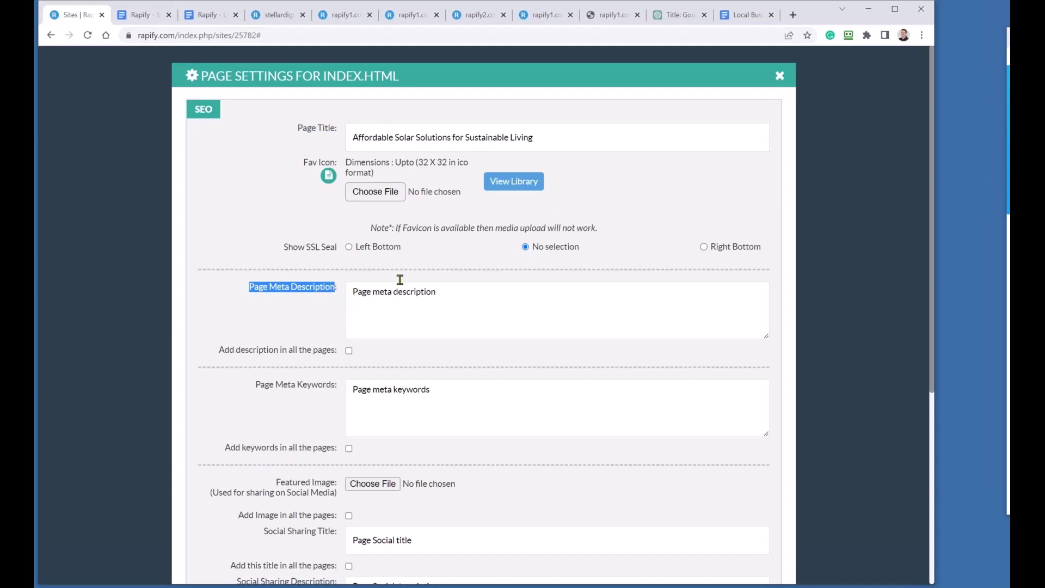
{"action": "left_click", "coordinate": [665, 22]}
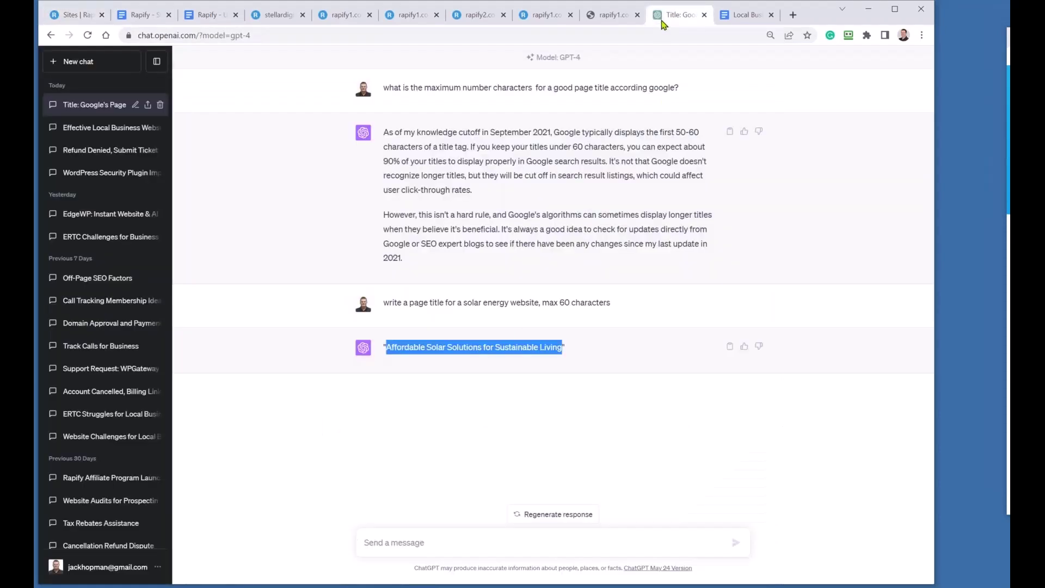
{"action": "left_click", "coordinate": [407, 540]}
{"action": "type", "text": "wher"}
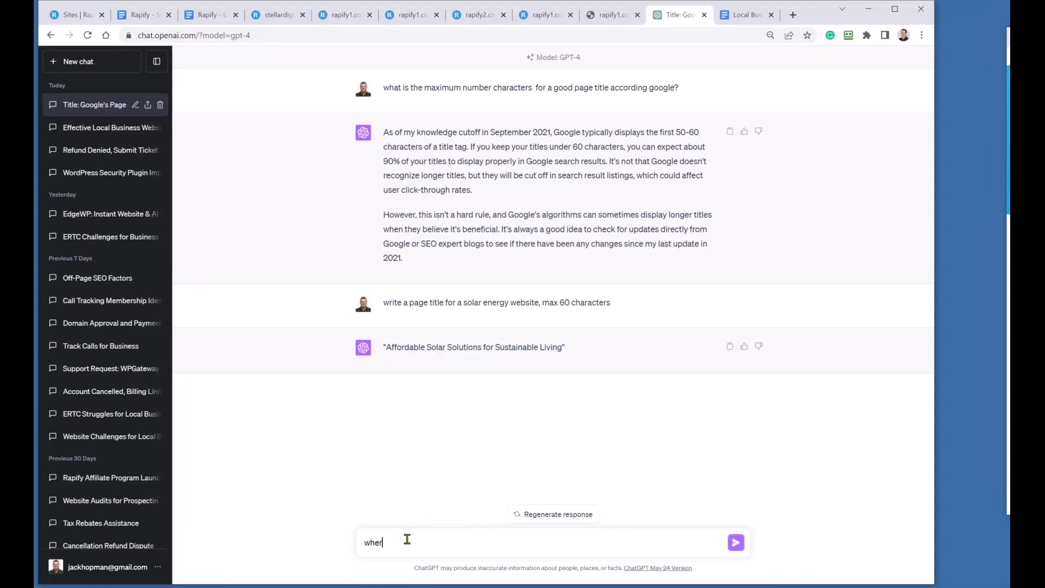
{"action": "type", "text": "e"}
{"action": "key", "text": "BackSpace"}
{"action": "key", "text": "BackSpace"}
{"action": "key", "text": "BackSpace"}
{"action": "key", "text": "BackSpace"}
{"action": "type", "text": "rite a page meta description for"}
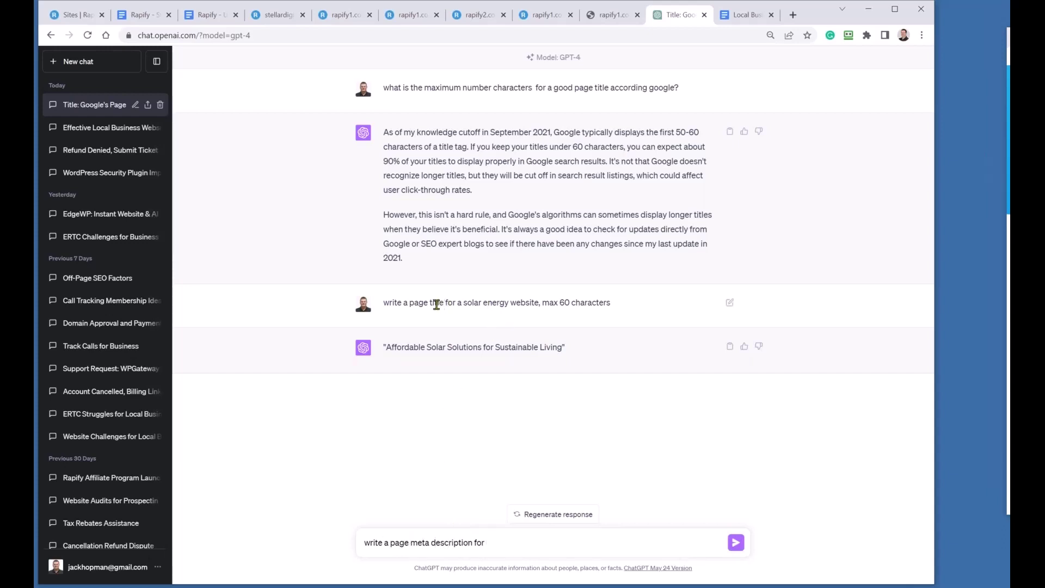
{"action": "type", "text": "  a solar energy website"}
{"action": "key", "text": "Return"}
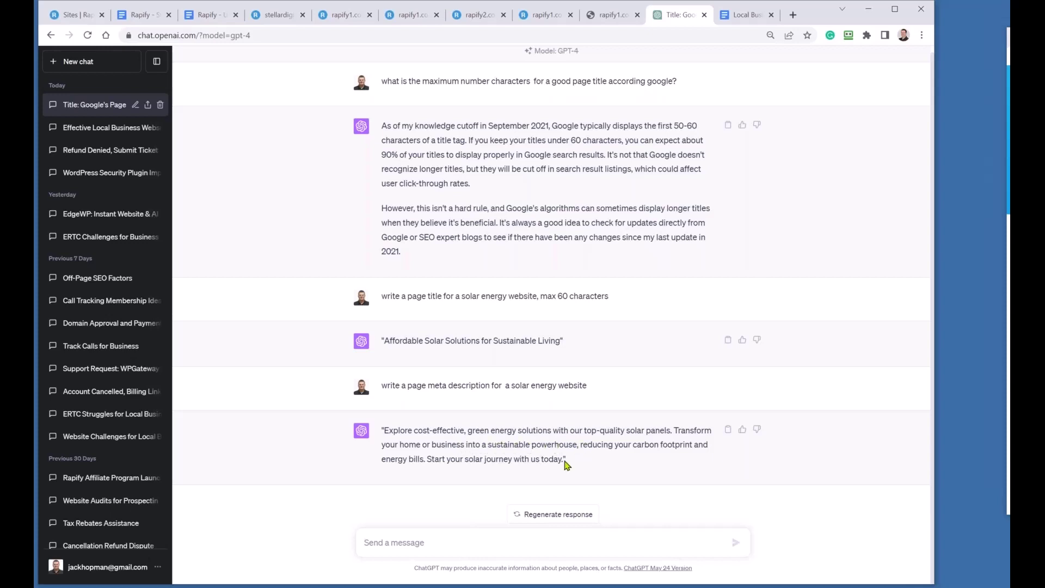
Copy the generated solar energy description, without its quotation marks, into the Page Meta Description in Rapify's page settings
{"action": "left_click_drag", "start_coordinate": [563, 459], "coordinate": [385, 433]}
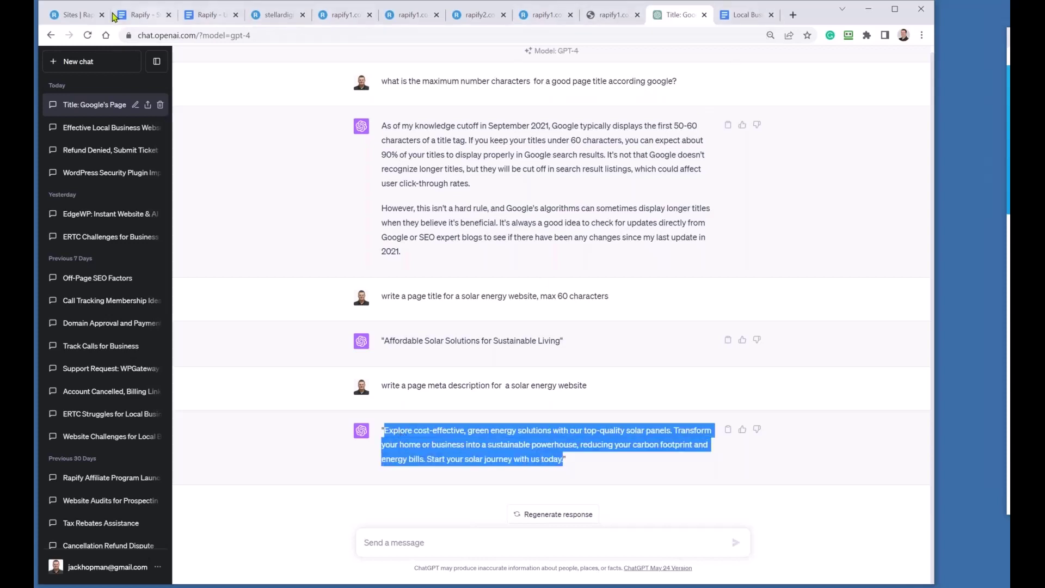
{"action": "left_click", "coordinate": [76, 15]}
Highlight the Page Meta Keywords label, then ask ChatGPT to "write the keywords for solar energy website"
{"action": "left_click_drag", "start_coordinate": [256, 384], "coordinate": [337, 385]}
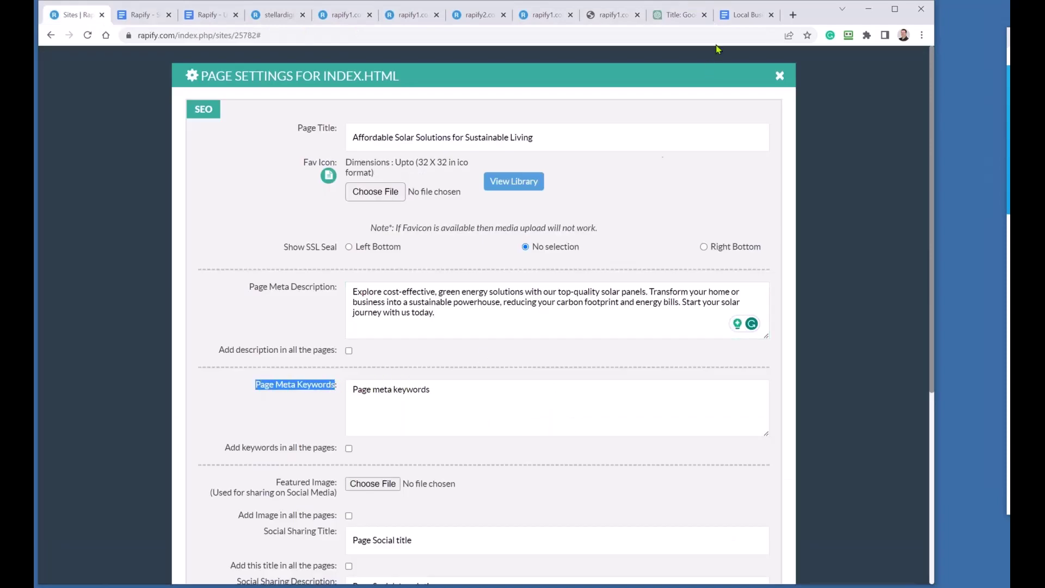
{"action": "left_click", "coordinate": [678, 15]}
{"action": "left_click", "coordinate": [409, 540]}
{"action": "type", "text": "write the keywords for"}
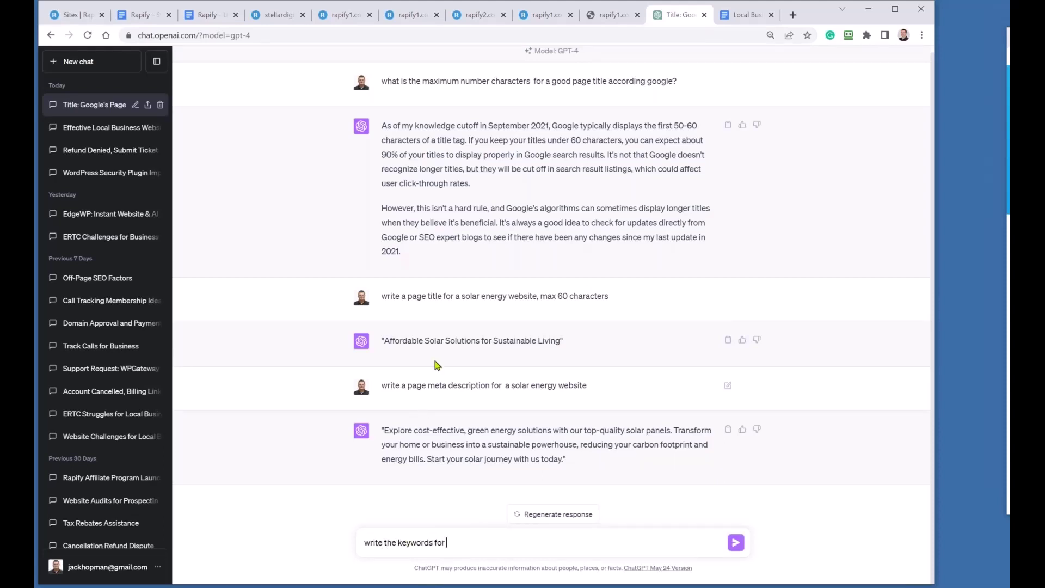
{"action": "left_click_drag", "start_coordinate": [460, 295], "coordinate": [544, 543]}
{"action": "key", "text": "Return"}
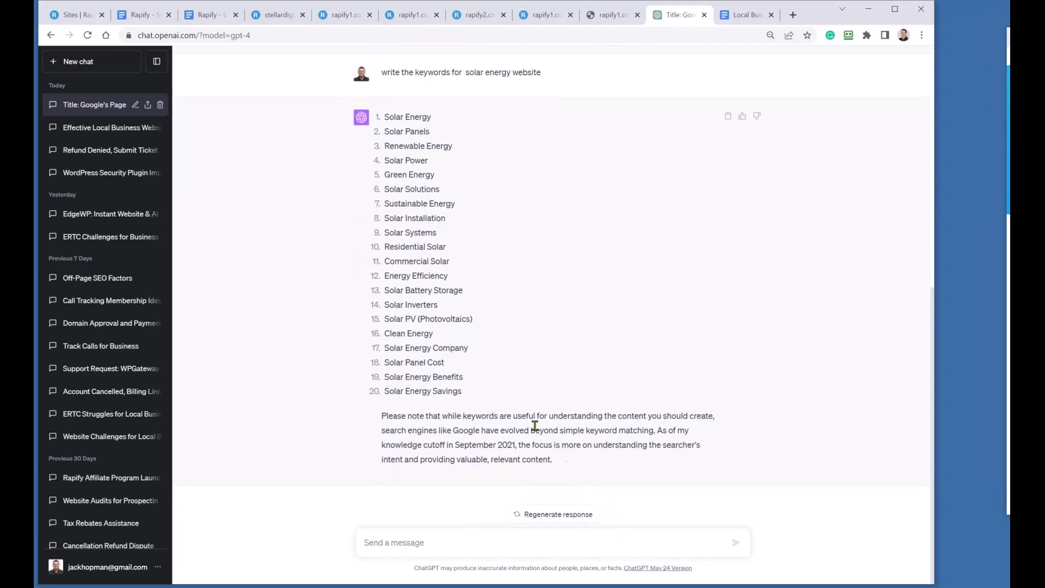
Ask ChatGPT "what is a good number of keywords to target on a website?"
{"action": "left_click", "coordinate": [398, 539]}
{"action": "type", "text": "what is a good number of keywords to target on a website?"}
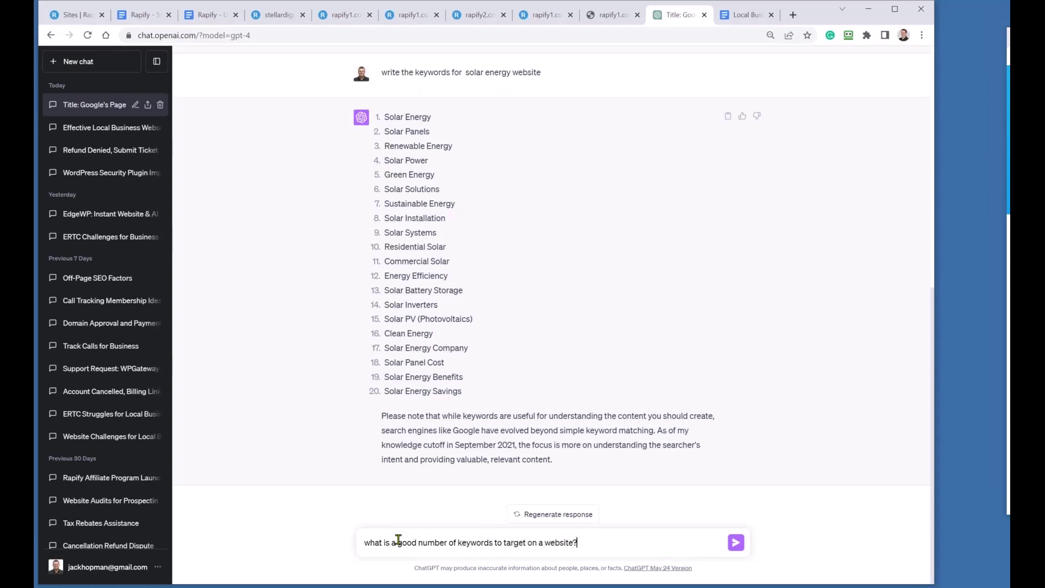
{"action": "key", "text": "Return"}
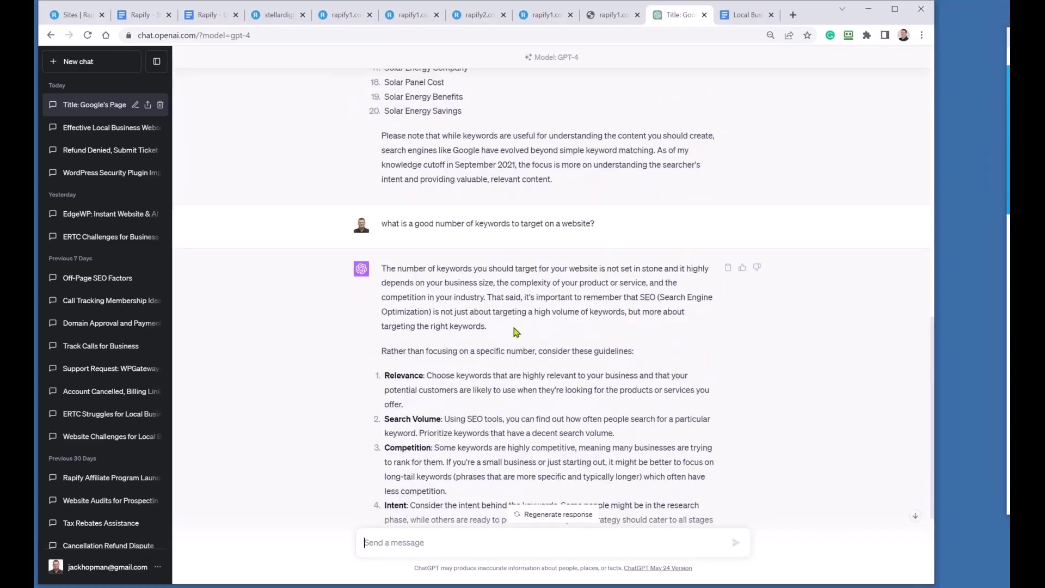
Copy the 20 generated solar energy keywords from the chat into the Page Meta Keywords in Rapify's page settings
{"action": "scroll", "coordinate": [515, 326], "scroll_direction": "up", "scroll_amount": 7}
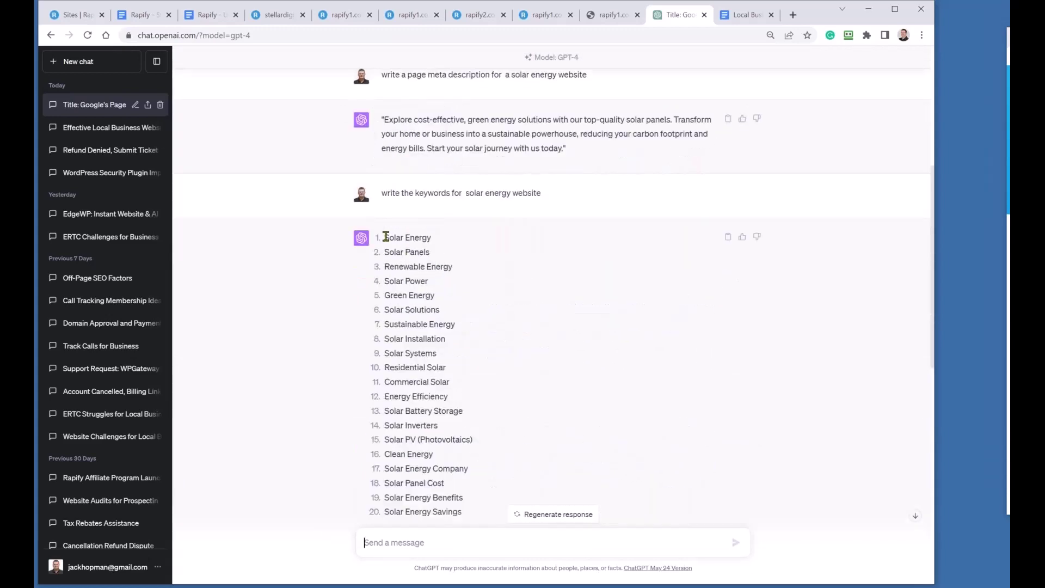
{"action": "left_click_drag", "start_coordinate": [385, 236], "coordinate": [497, 510]}
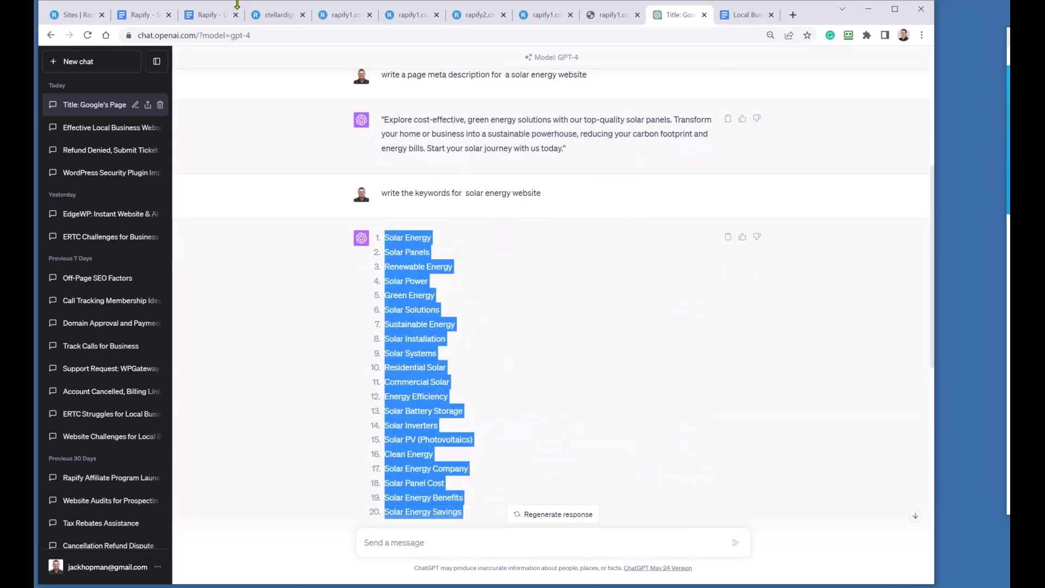
{"action": "left_click", "coordinate": [279, 14]}
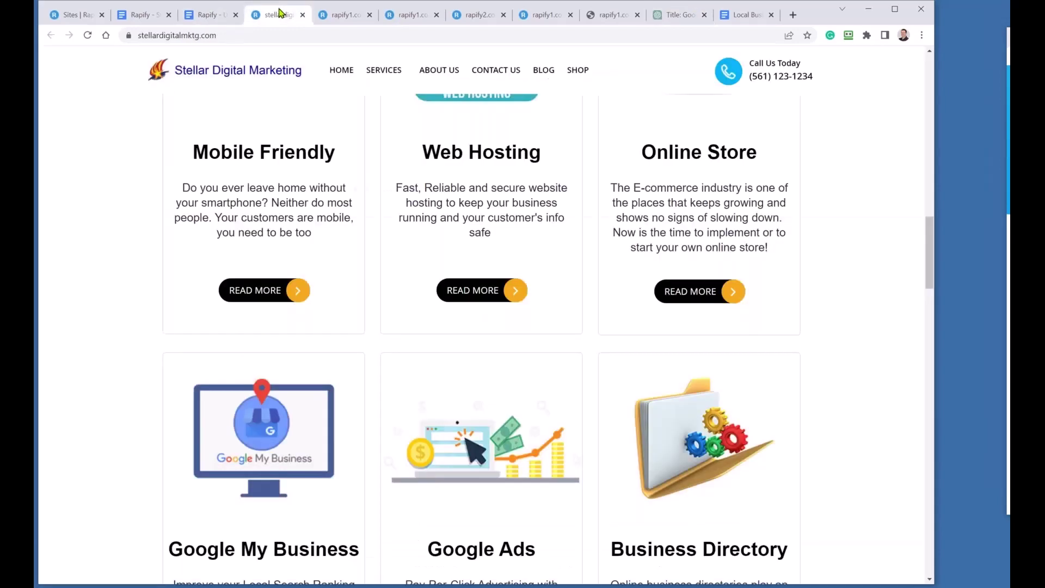
{"action": "left_click", "coordinate": [68, 18]}
{"action": "left_click", "coordinate": [392, 408]}
{"action": "key", "text": "ctrl+v"}
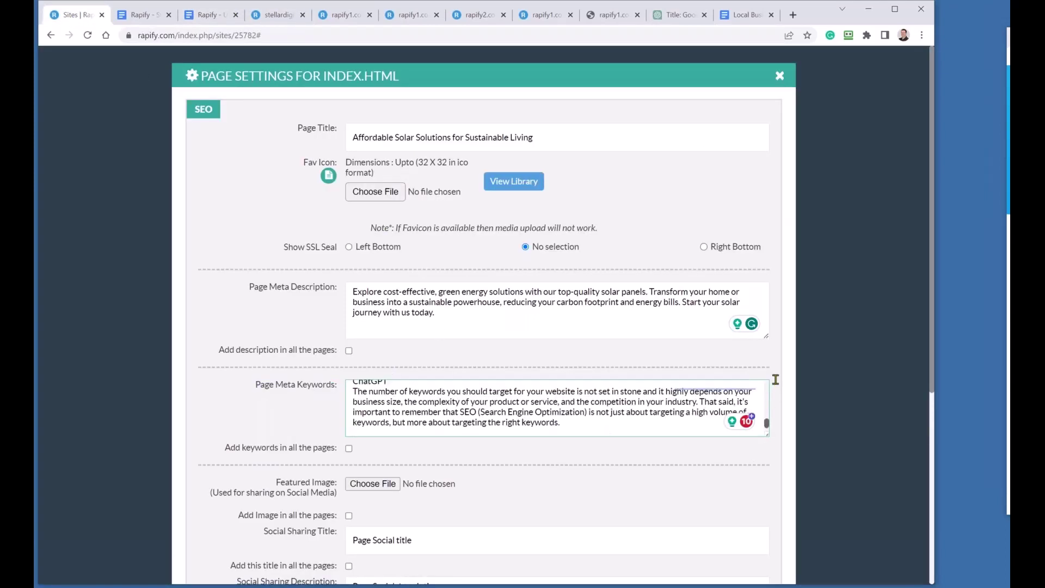
Join the keyword lines from Solar Energy through Solar Energy Savings into one continuous comma-separated list in Page Meta Keywords
{"action": "key", "text": "ctrl+Home"}
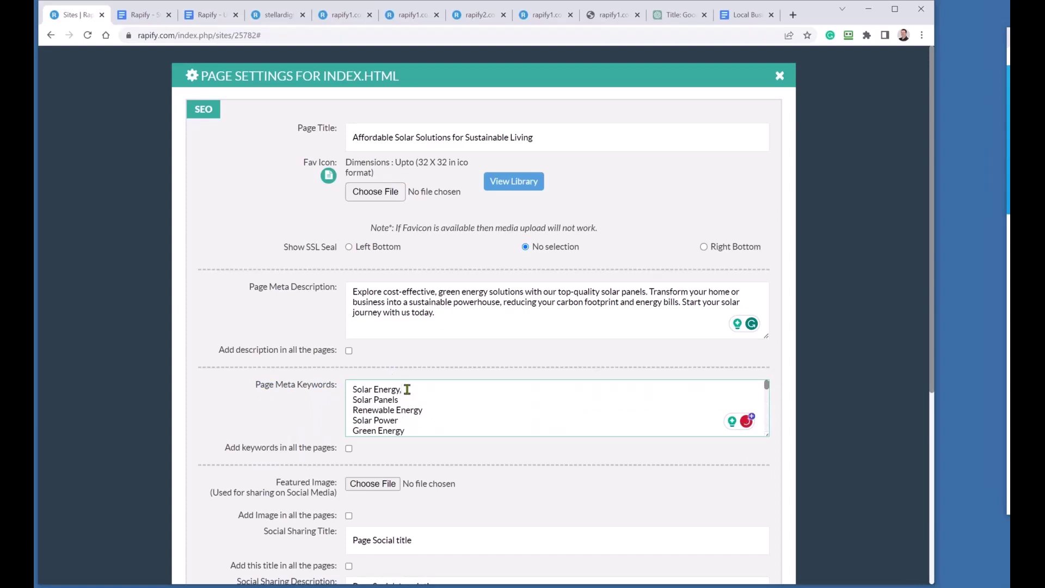
{"action": "left_click", "coordinate": [407, 390]}
{"action": "key", "text": "Delete"}
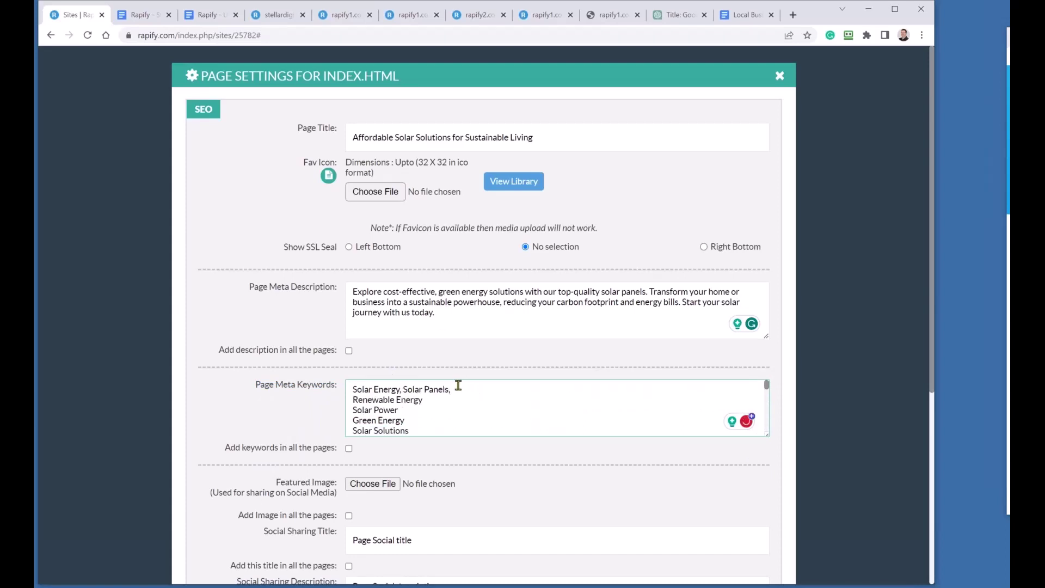
{"action": "left_click", "coordinate": [459, 387]}
{"action": "key", "text": "Delete"}
{"action": "left_click", "coordinate": [524, 389]}
{"action": "key", "text": "Delete"}
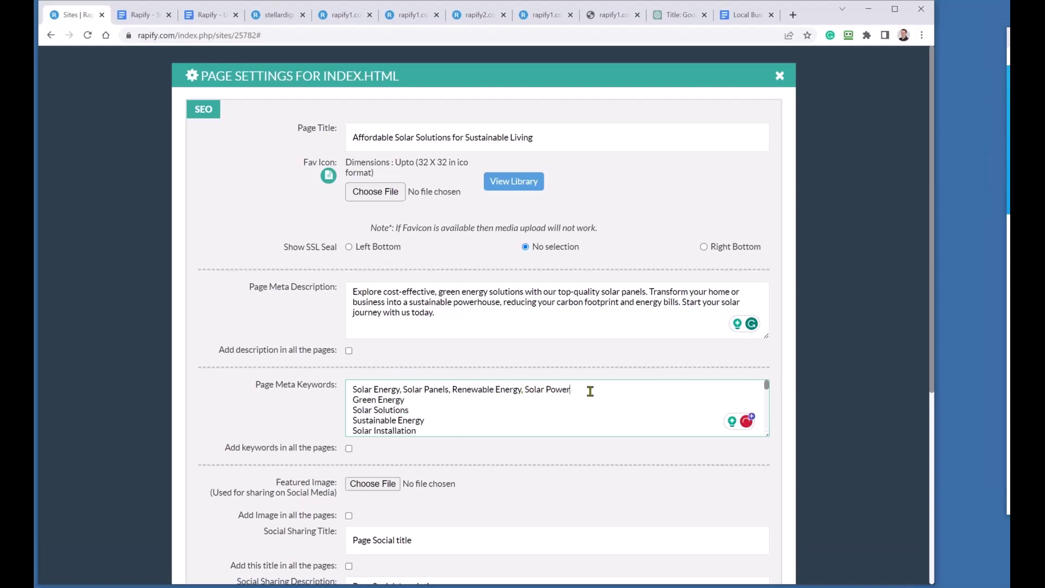
{"action": "key", "text": "Delete"}
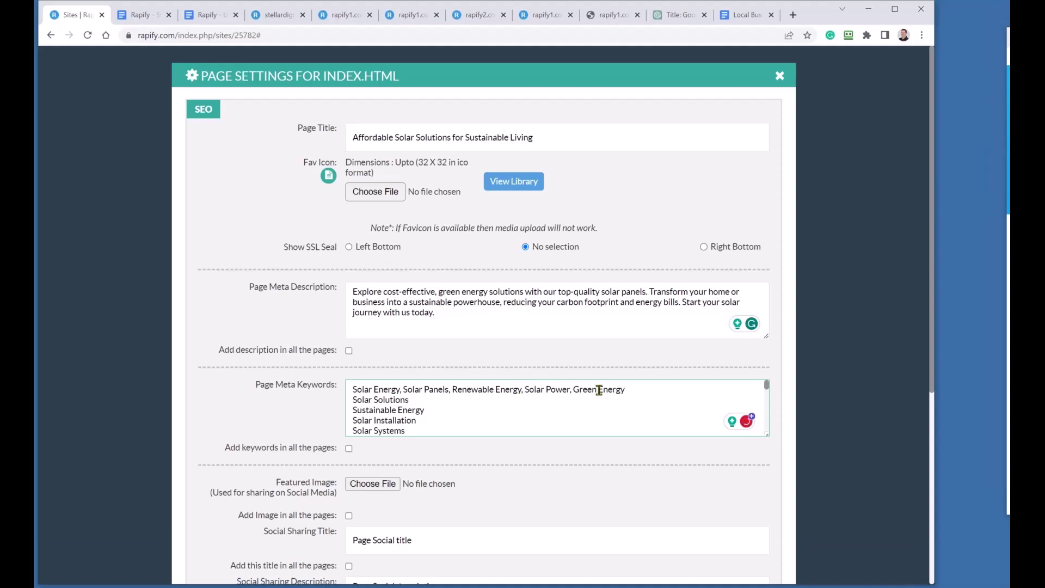
{"action": "left_click", "coordinate": [630, 388]}
{"action": "key", "text": "Delete"}
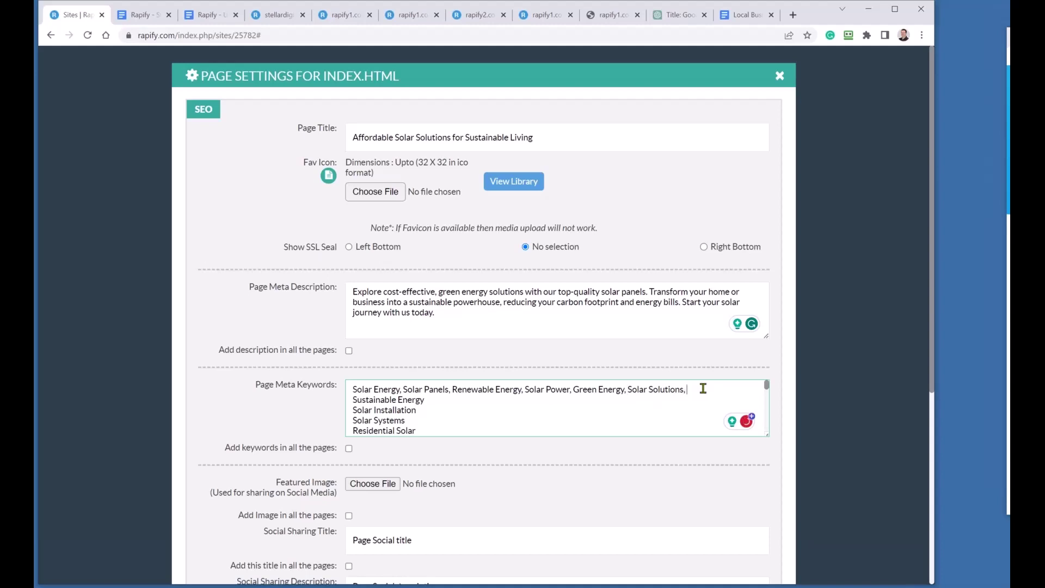
{"action": "key", "text": "Delete"}
{"action": "left_click", "coordinate": [732, 389]}
{"action": "key", "text": "Delete"}
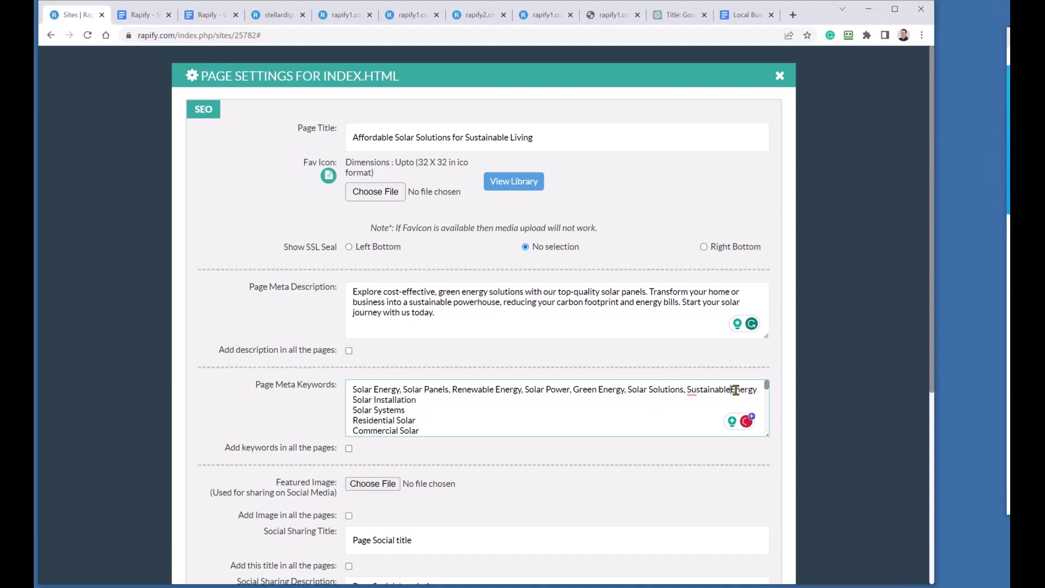
{"action": "type", "text": ","}
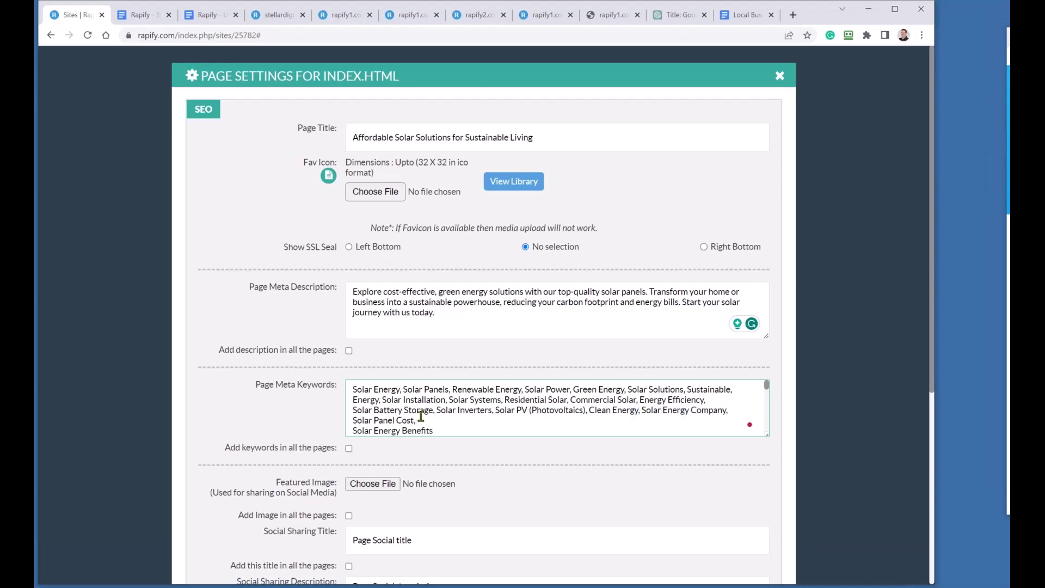
{"action": "key", "text": "Delete"}
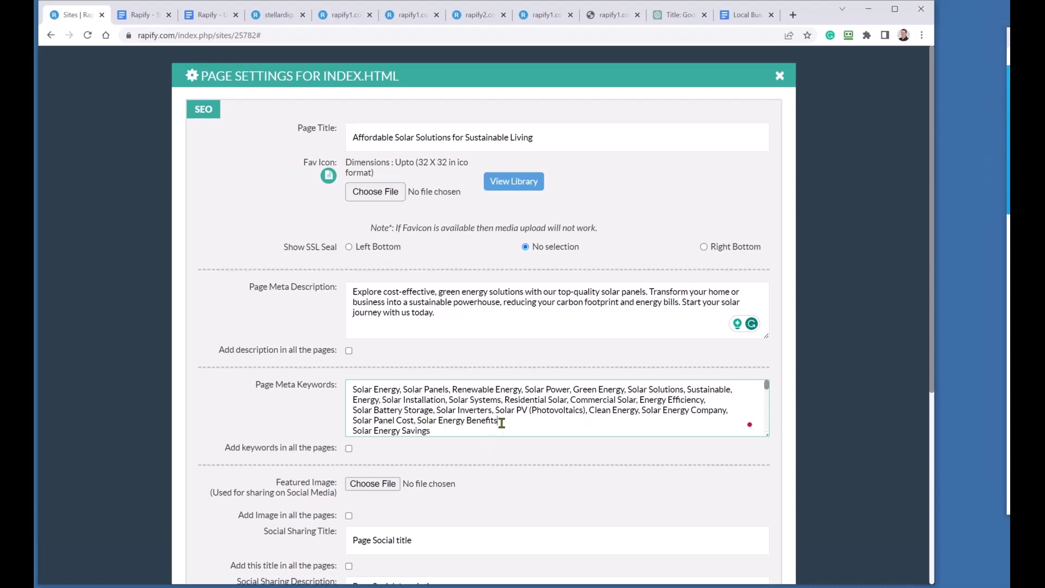
{"action": "key", "text": "Delete"}
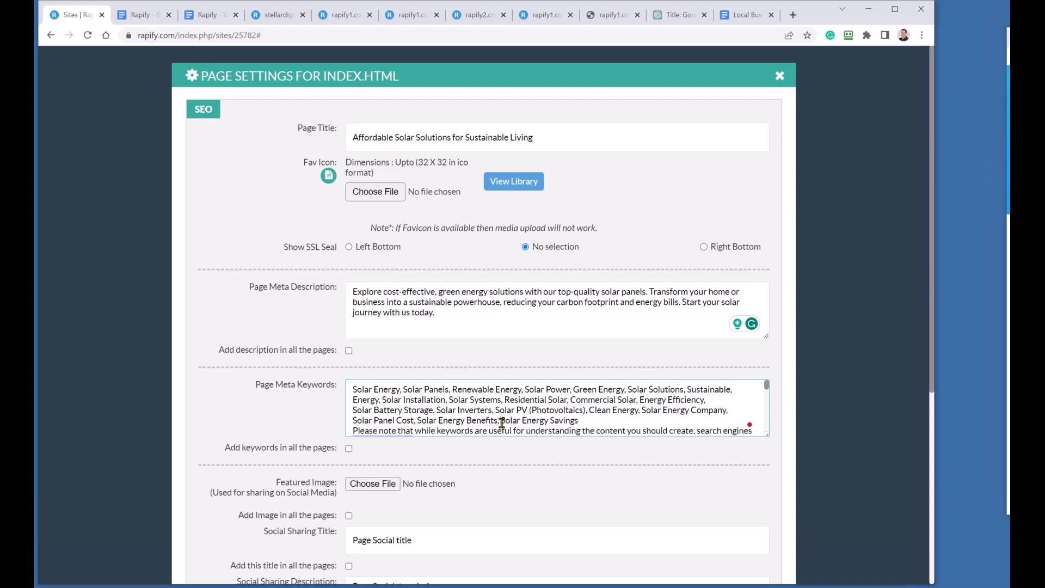
Remove the pasted chat text following "Solar Energy Savings", keeping only the comma-separated keywords in Page Meta Keywords
{"action": "key", "text": "ctrl+a"}
{"action": "key", "text": "Delete"}
{"action": "type", "text": "Solar Energy, Solar Panels, Renewable Energy, Solar Power, Green Energy, Solar Solutions, Sustainable, Energy, Solar Installation, Solar Systems, Residential Solar, Commercial Solar, Energy Efficiency, Solar Battery Storage, Solar Inverters, Solar PV (Photovoltaics), Clean Energy, Solar Energy Company, Solar Panel Cost, Solar Energy Benefits, Solar Energy Savings"}
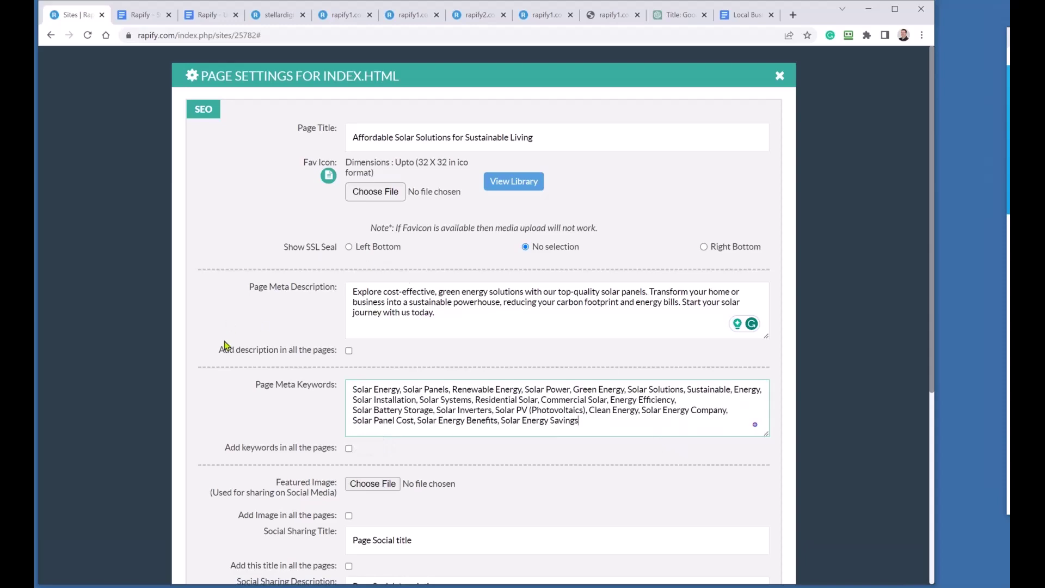
Save the page settings for index.html and save the Digital Marketing site
{"action": "scroll", "coordinate": [520, 392], "scroll_direction": "down", "scroll_amount": 4}
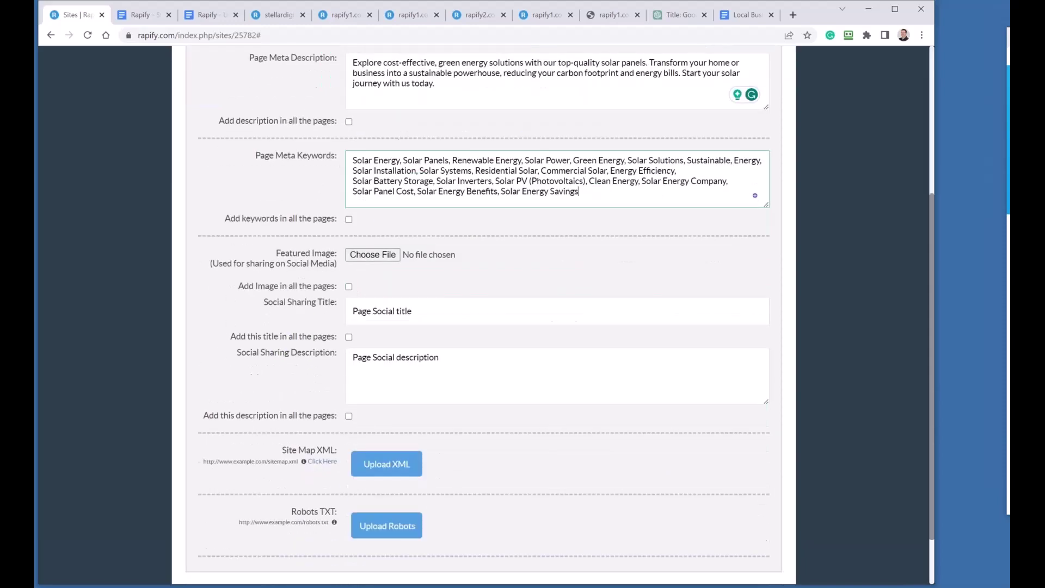
{"action": "scroll", "coordinate": [522, 387], "scroll_direction": "up", "scroll_amount": 4}
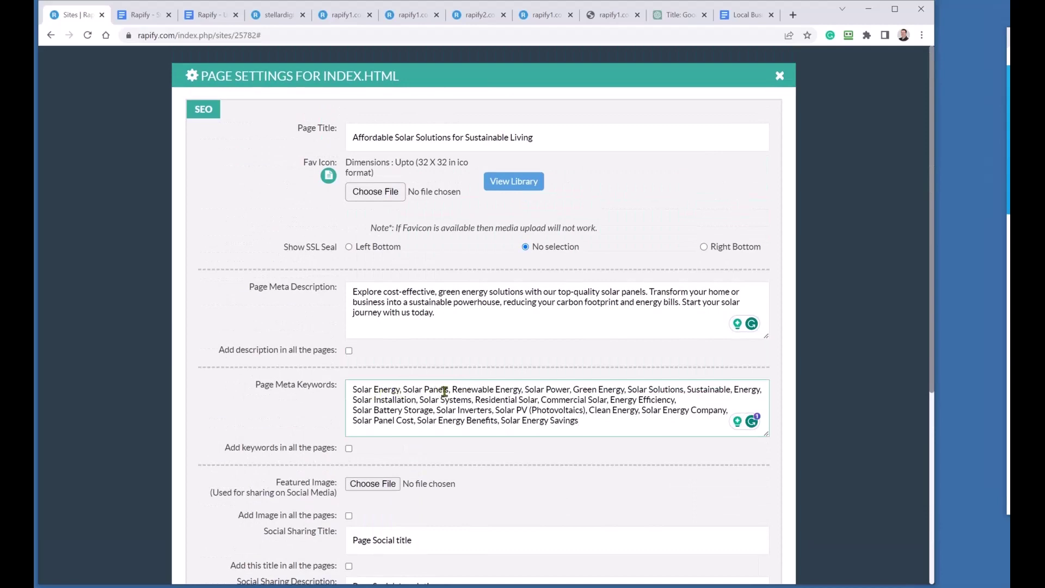
{"action": "scroll", "coordinate": [462, 396], "scroll_direction": "down", "scroll_amount": 5}
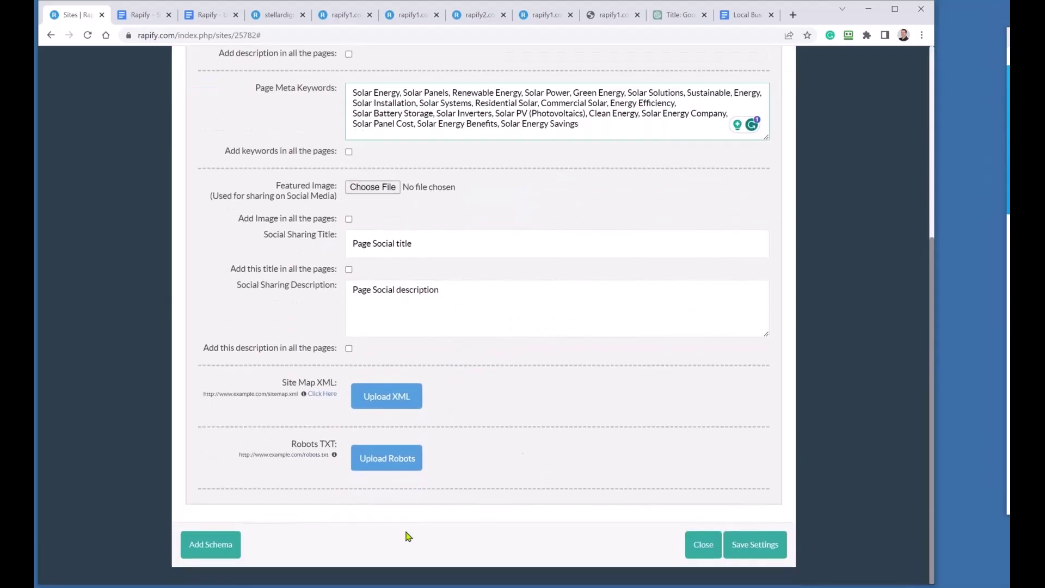
{"action": "left_click", "coordinate": [741, 551]}
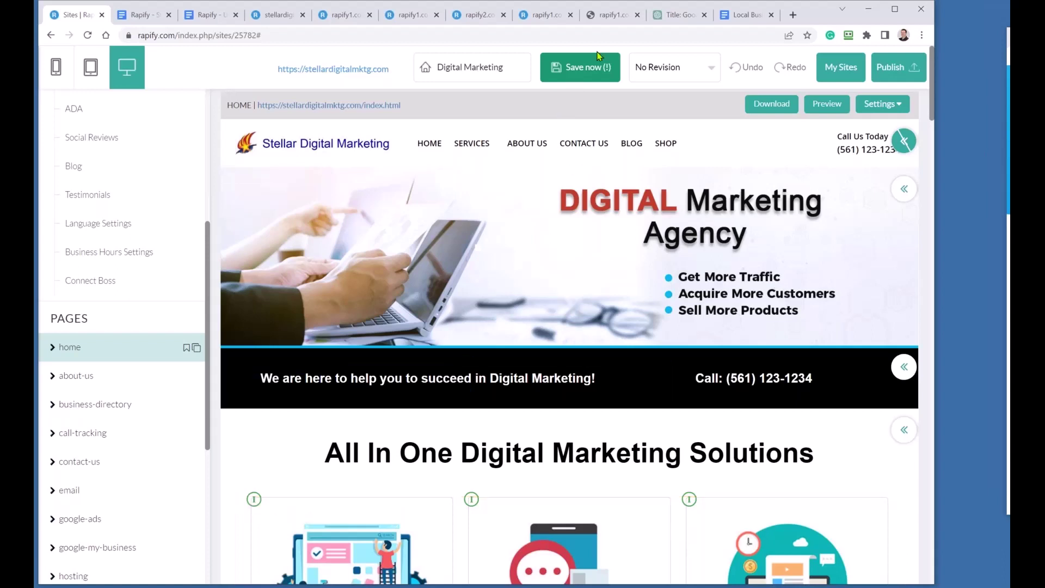
{"action": "left_click", "coordinate": [586, 74]}
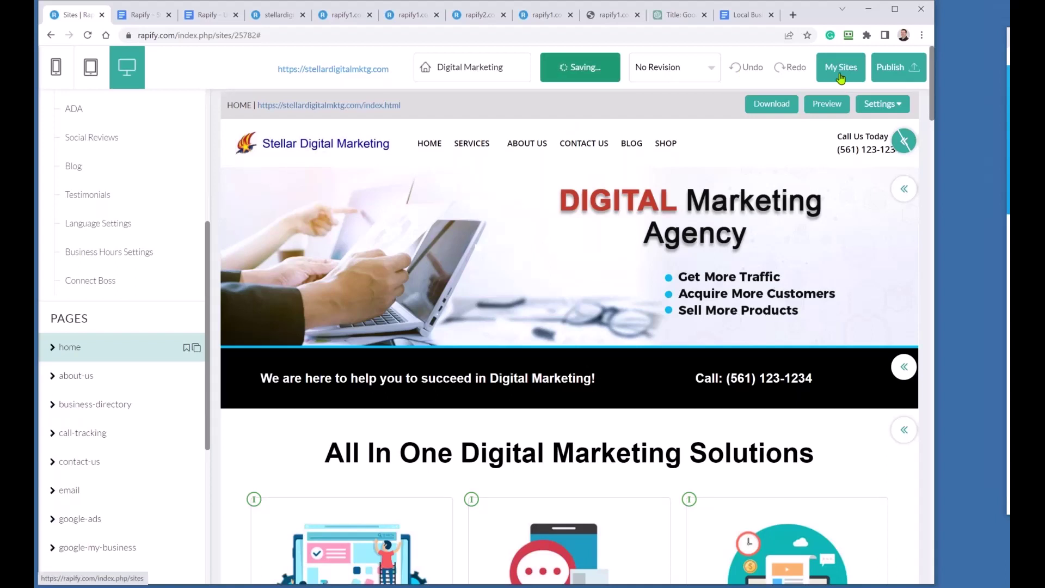
Leave the site editor and open the hosting form for linking an existing domain, with the Domain Name field active
{"action": "left_click", "coordinate": [840, 67]}
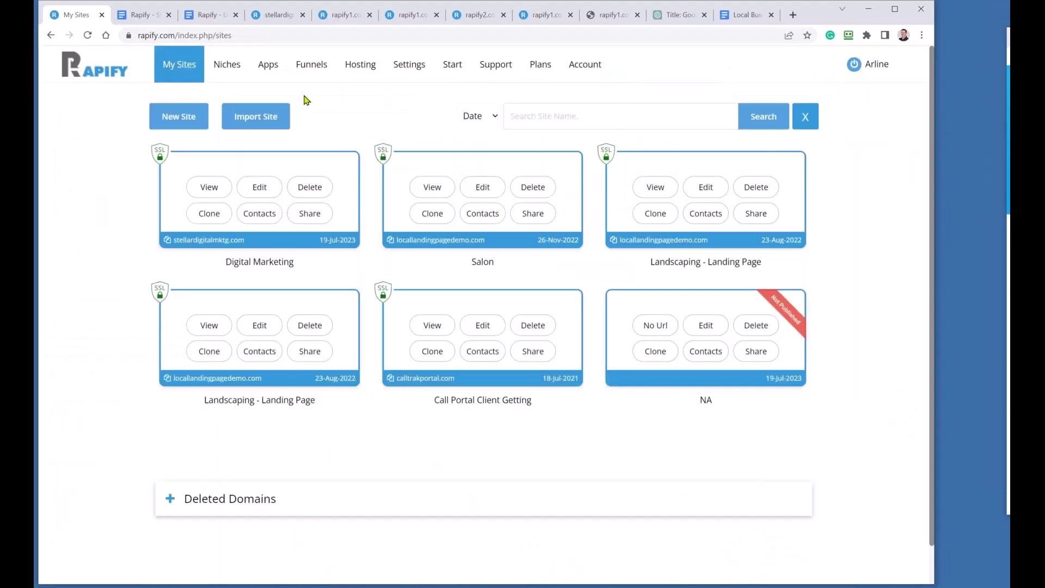
{"action": "left_click", "coordinate": [359, 76]}
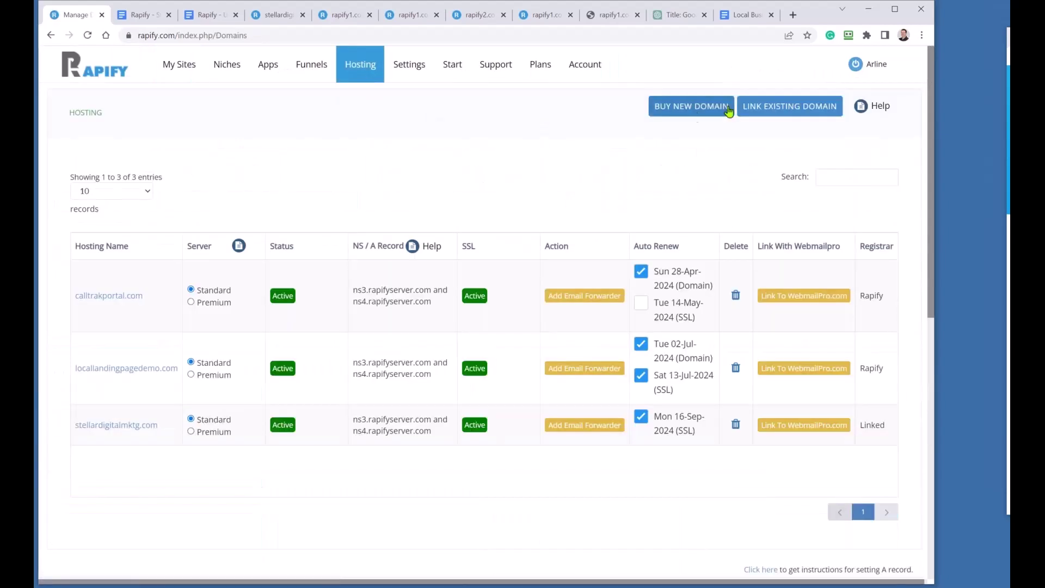
{"action": "left_click", "coordinate": [789, 106]}
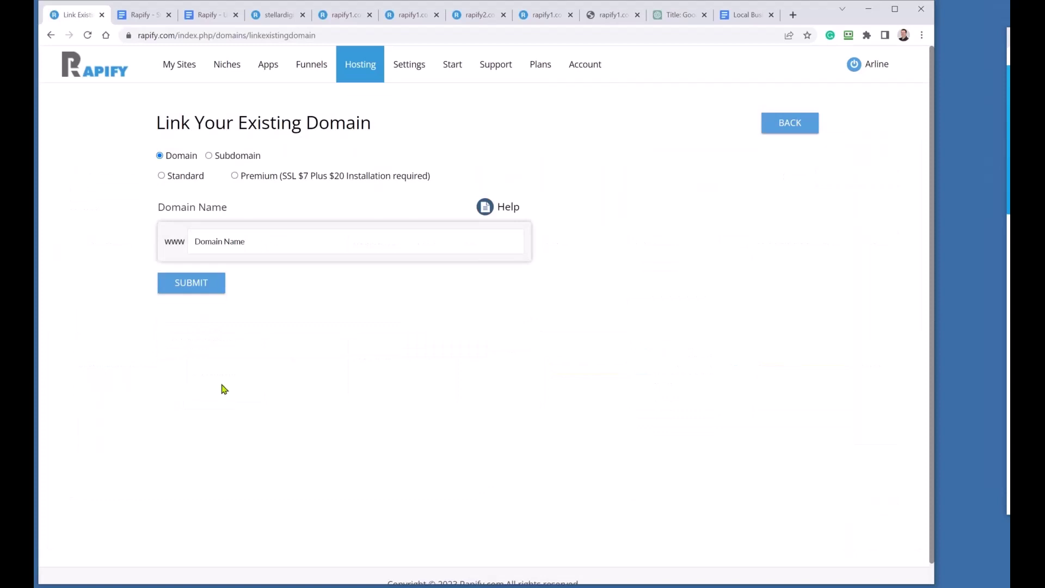
{"action": "left_click", "coordinate": [213, 245]}
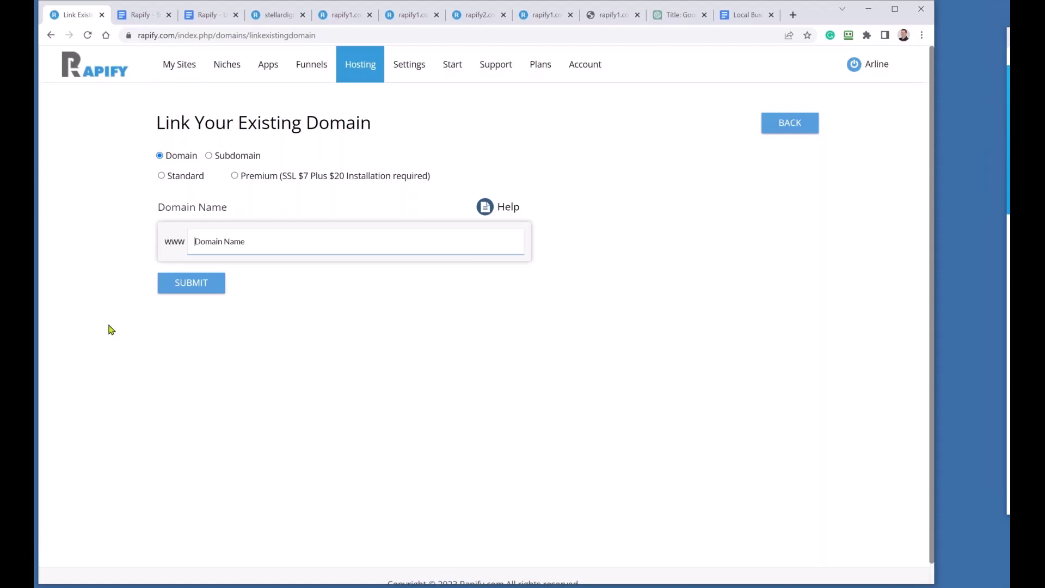
Return to the site list, point out the Clone options, and open the Digital Marketing site to view its settings options
{"action": "left_click", "coordinate": [176, 68]}
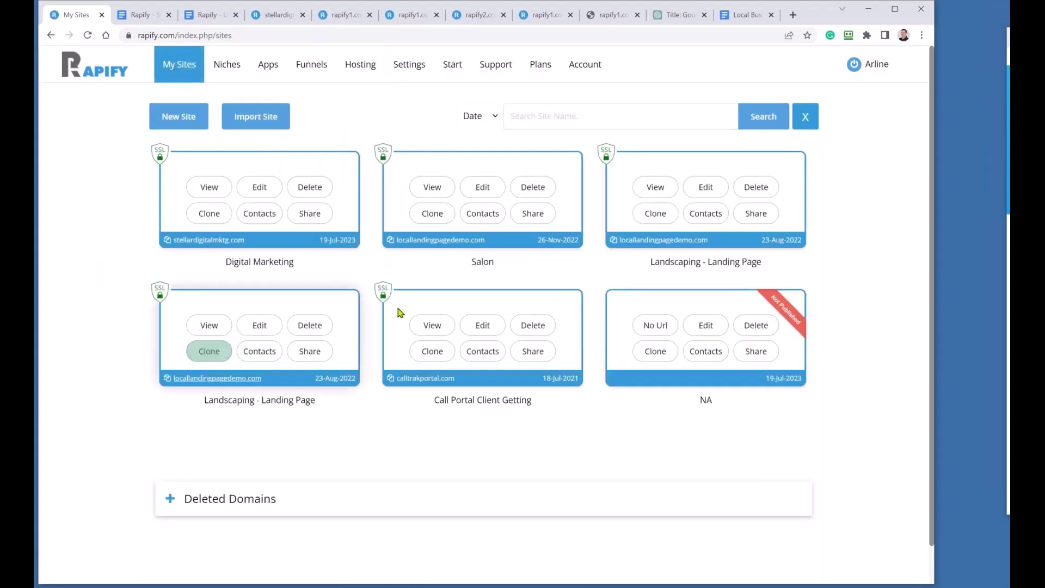
{"action": "left_click", "coordinate": [198, 348]}
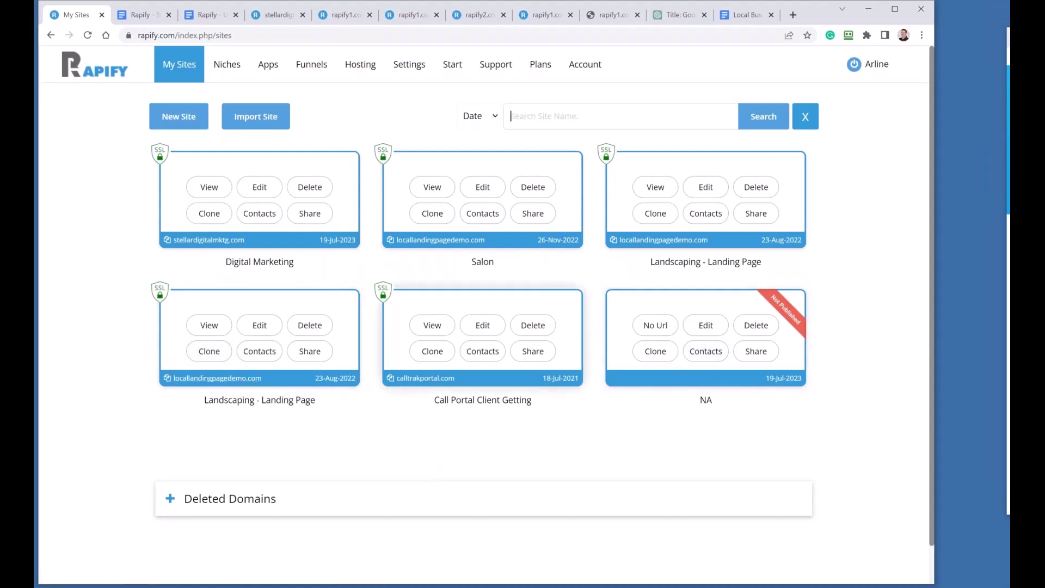
{"action": "left_click", "coordinate": [655, 353]}
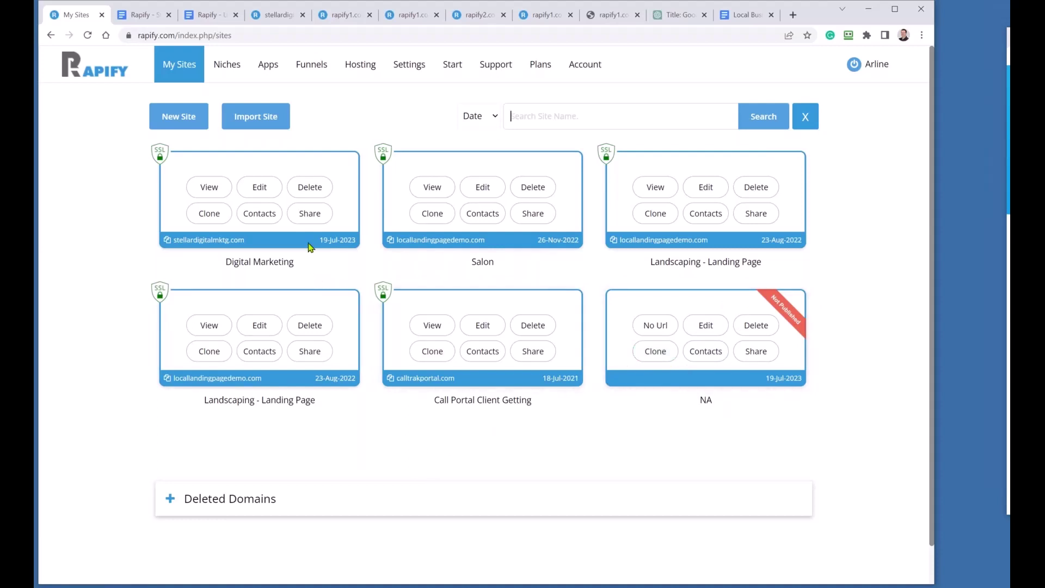
{"action": "left_click", "coordinate": [269, 190]}
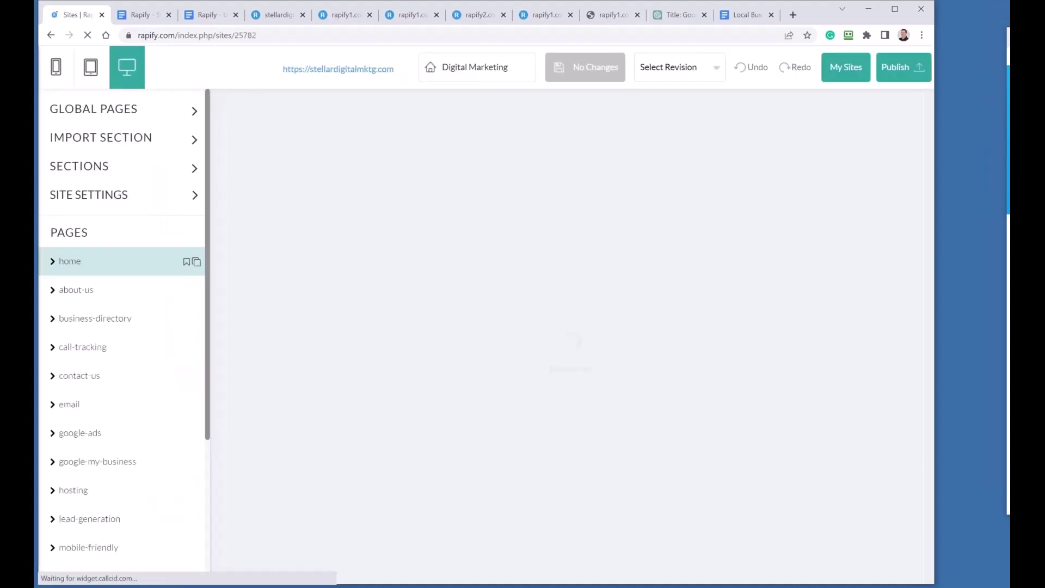
{"action": "left_click", "coordinate": [882, 103]}
{"action": "scroll", "coordinate": [868, 308], "scroll_direction": "down", "scroll_amount": 1}
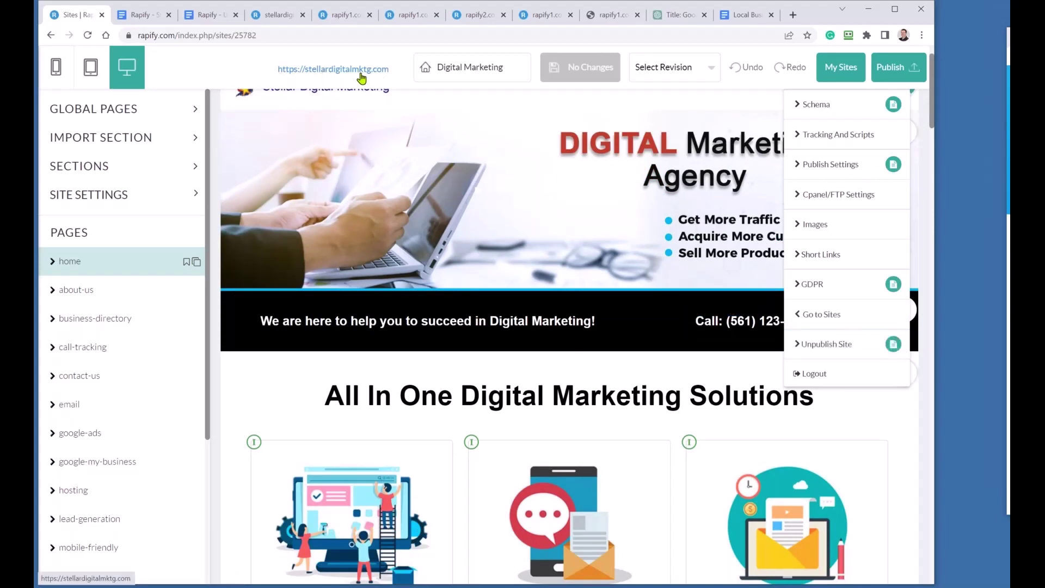
Open the unpublished NA plumbing site for editing, name it "new" and save it
{"action": "left_click", "coordinate": [841, 67]}
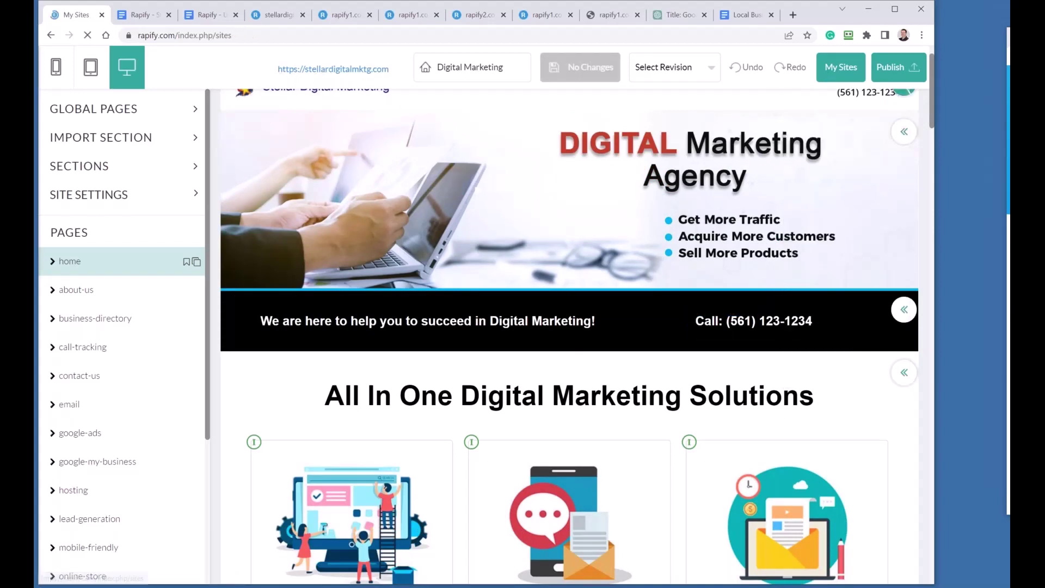
{"action": "left_click", "coordinate": [704, 324]}
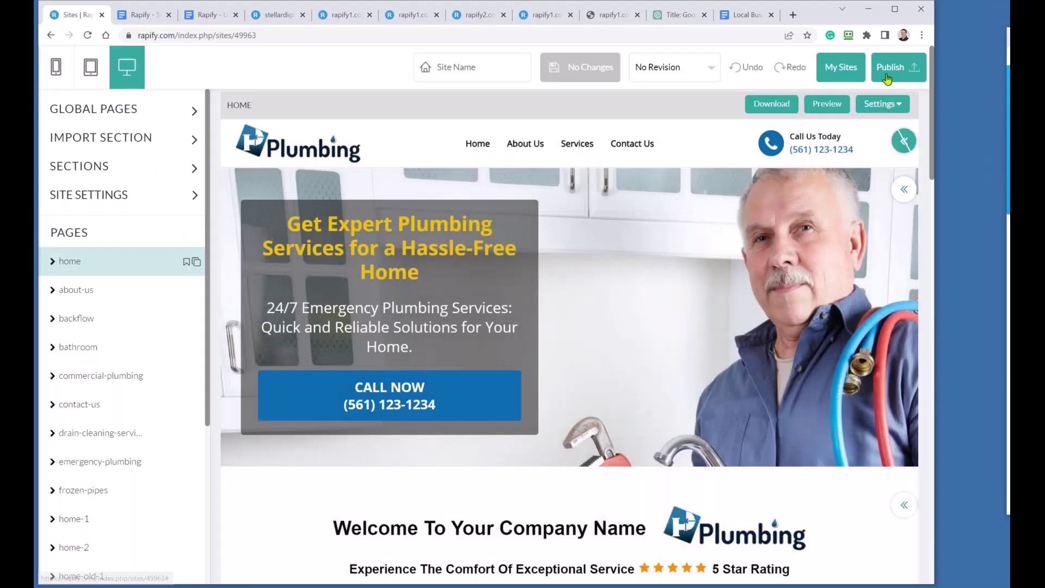
{"action": "left_click", "coordinate": [888, 79]}
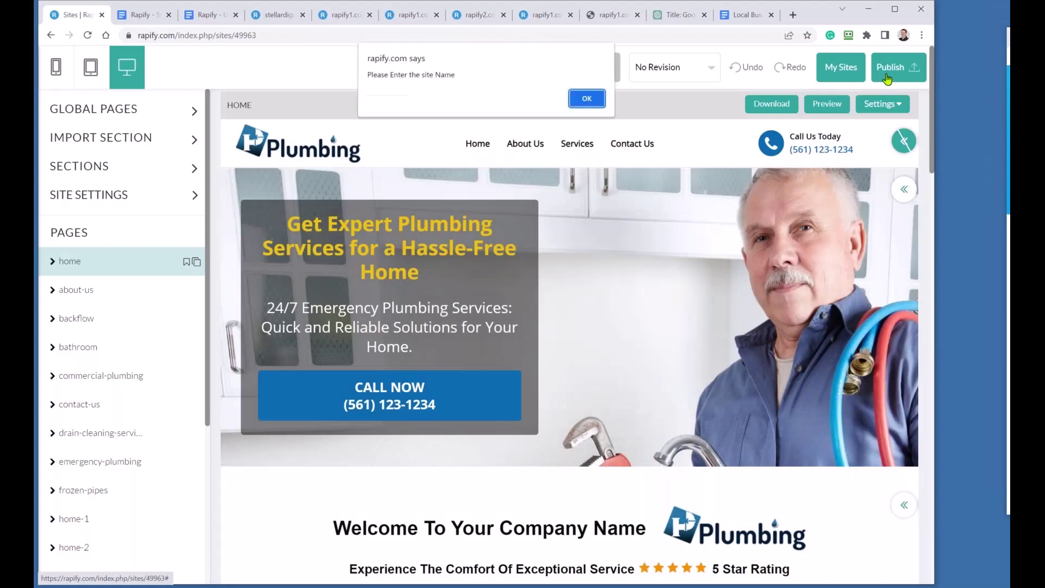
{"action": "left_click", "coordinate": [586, 101]}
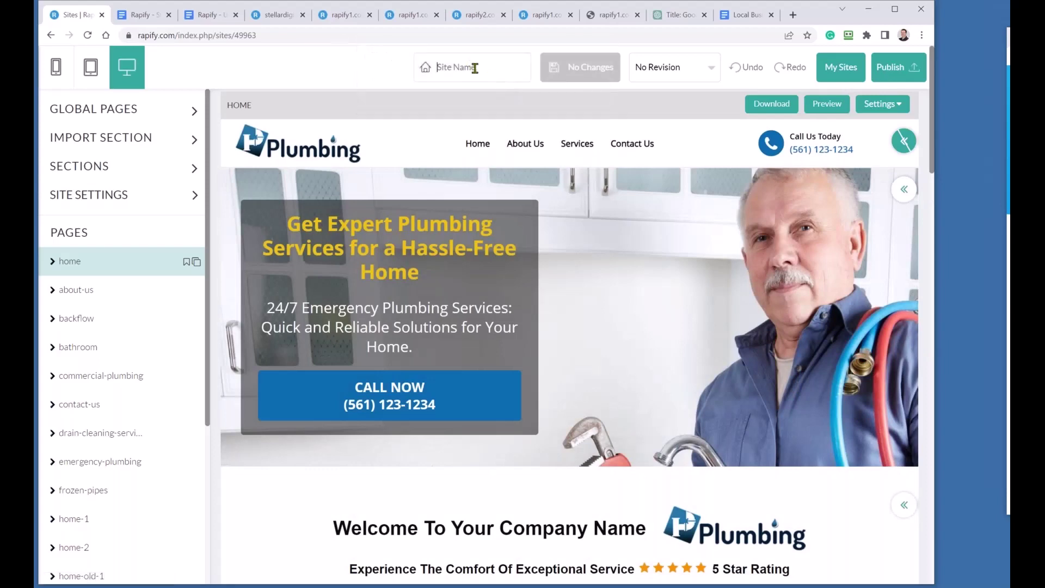
{"action": "type", "text": "new"}
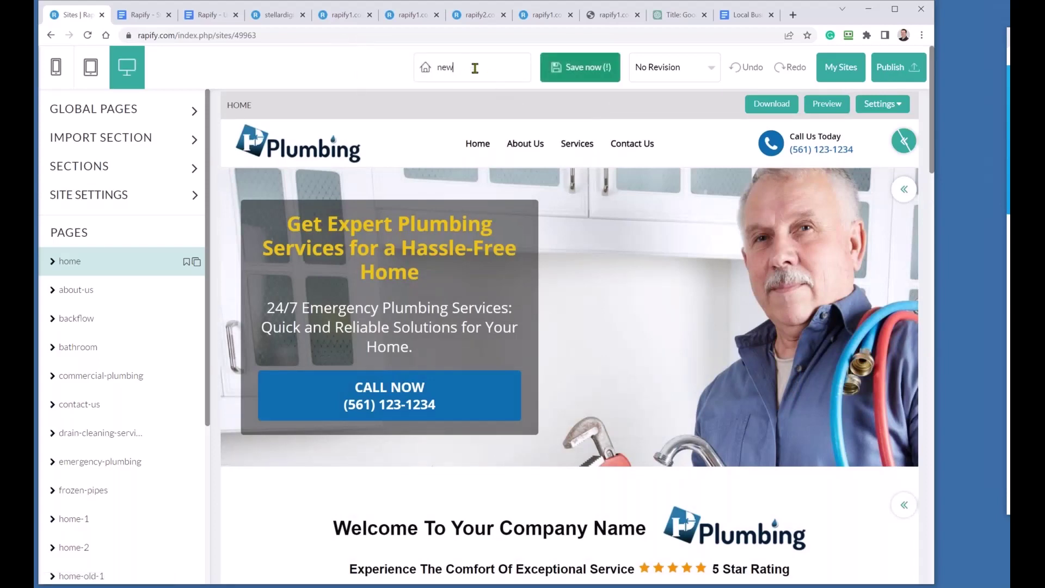
{"action": "left_click", "coordinate": [556, 82]}
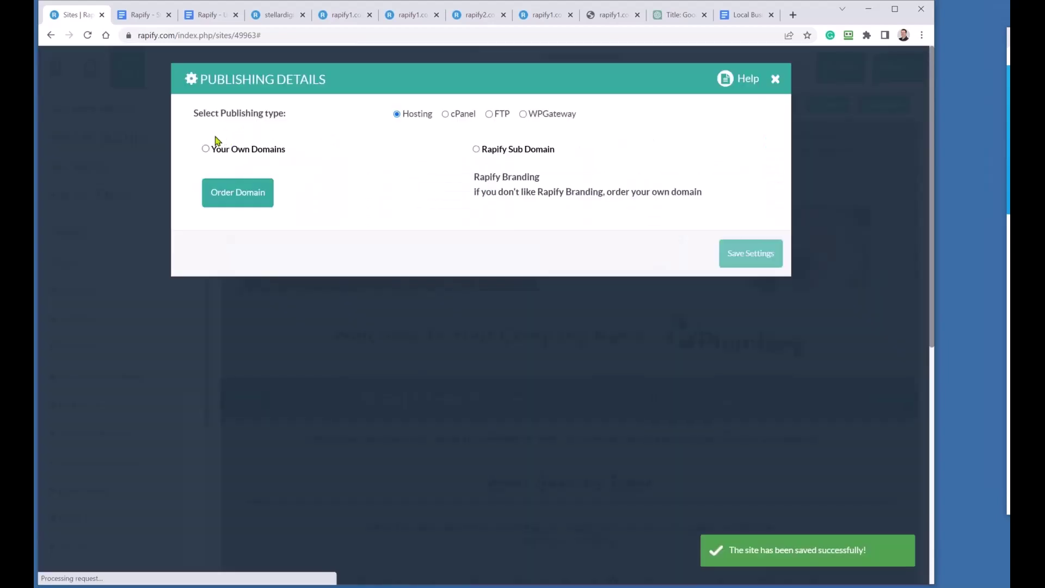
View the available own domains in the plumbing site's publishing details, then close the dialog without choosing one
{"action": "left_click", "coordinate": [206, 149]}
{"action": "left_click", "coordinate": [341, 186]}
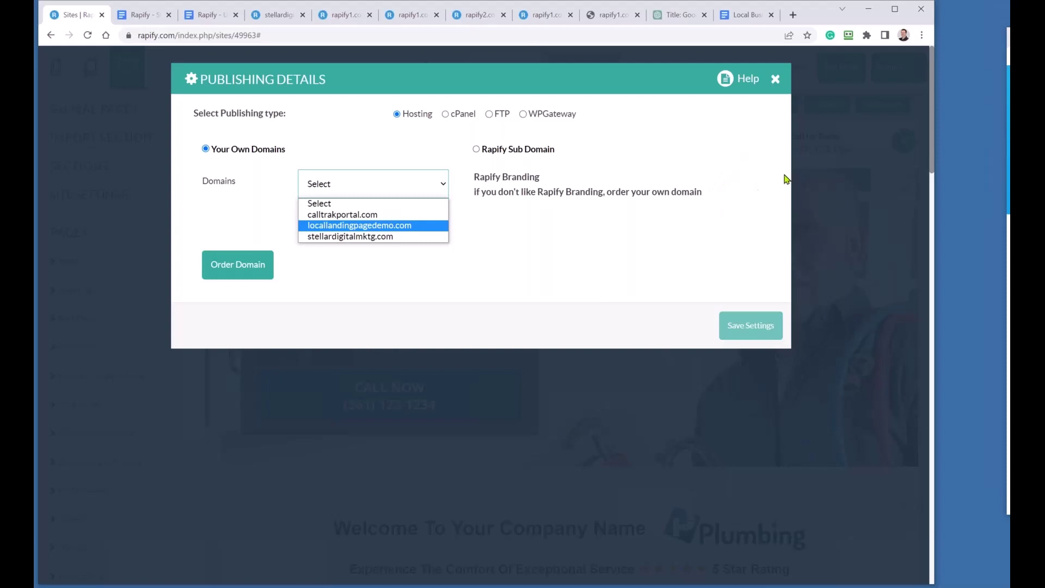
{"action": "left_click", "coordinate": [776, 79]}
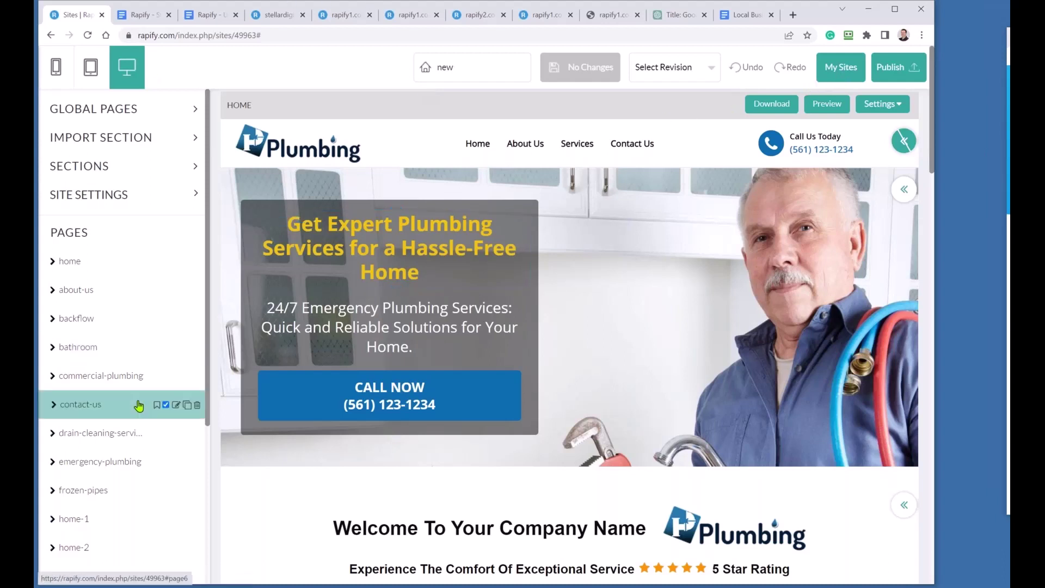
Look through the plumbing site's page list, then switch to the Local Business document in Google Docs
{"action": "scroll", "coordinate": [77, 394], "scroll_direction": "down", "scroll_amount": 2}
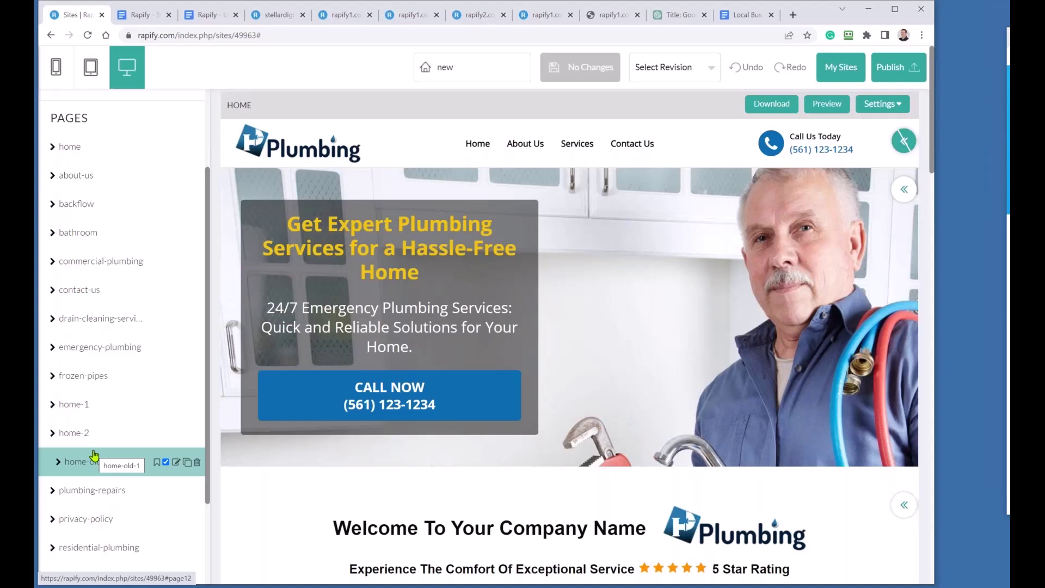
{"action": "left_click", "coordinate": [745, 15]}
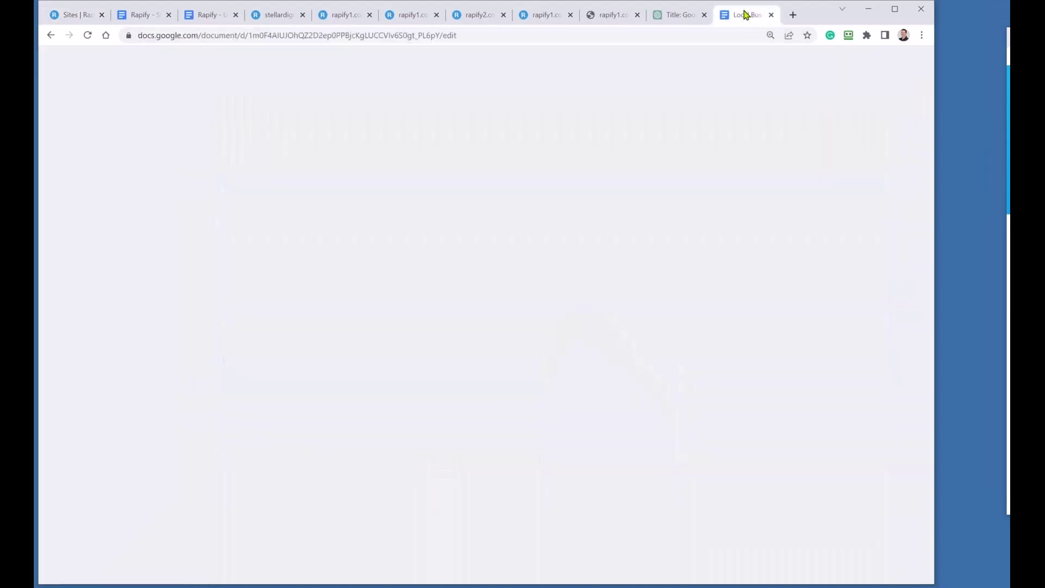